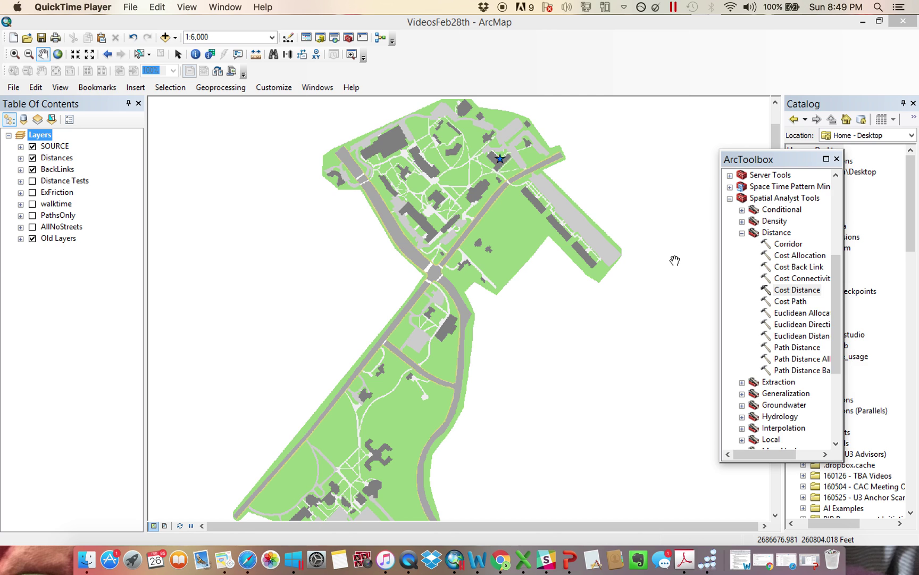
# Hide the Old Layers group and display the AllNoStreets layer with its legend expanded.
pyautogui.click(21, 232)
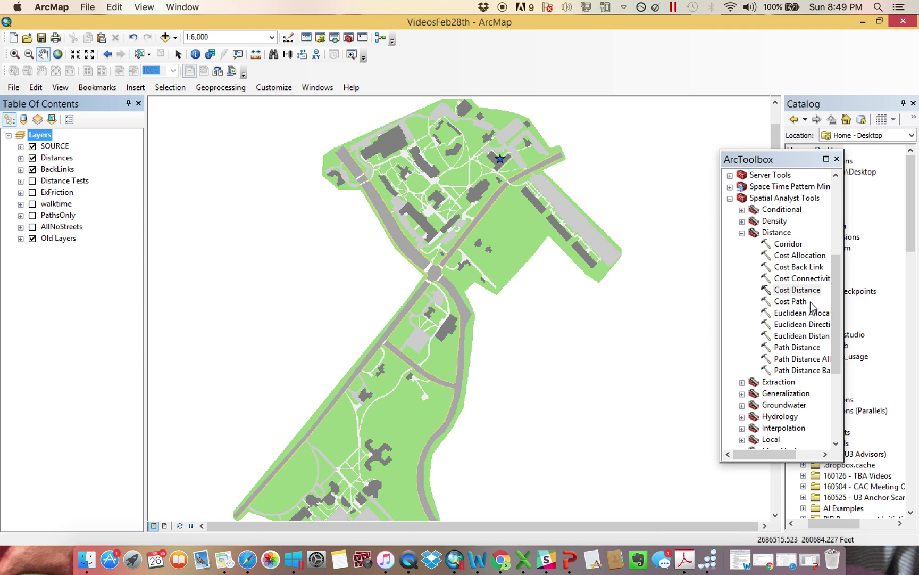
pyautogui.click(32, 238)
pyautogui.click(20, 227)
pyautogui.click(33, 227)
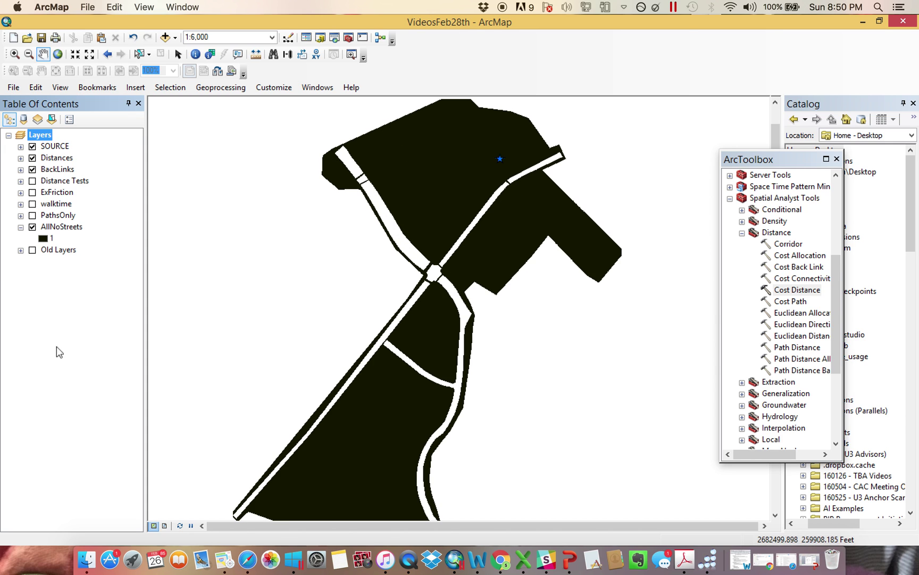
# Show the walktime layer in place of AllNoStreets, examine its legend's value range, and hide it again.
pyautogui.click(32, 226)
pyautogui.click(33, 203)
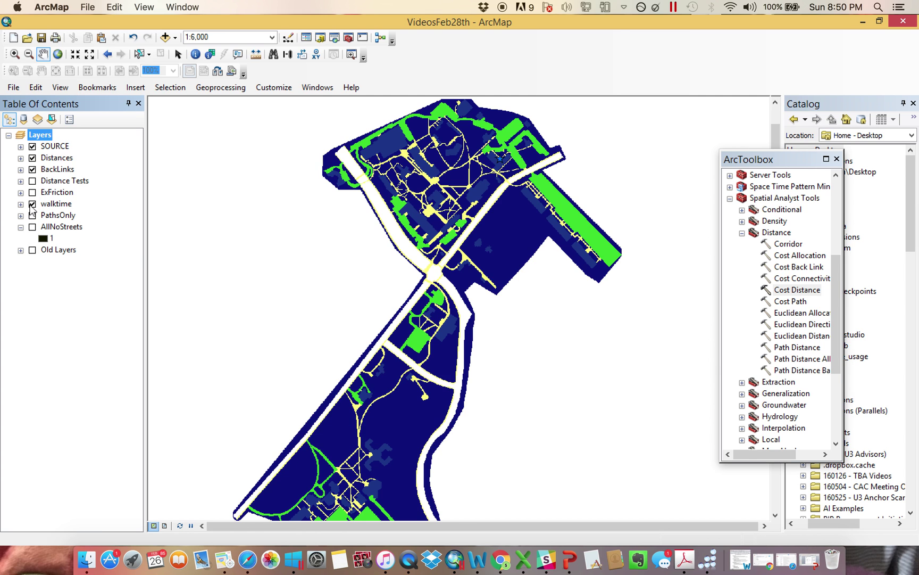
pyautogui.click(20, 204)
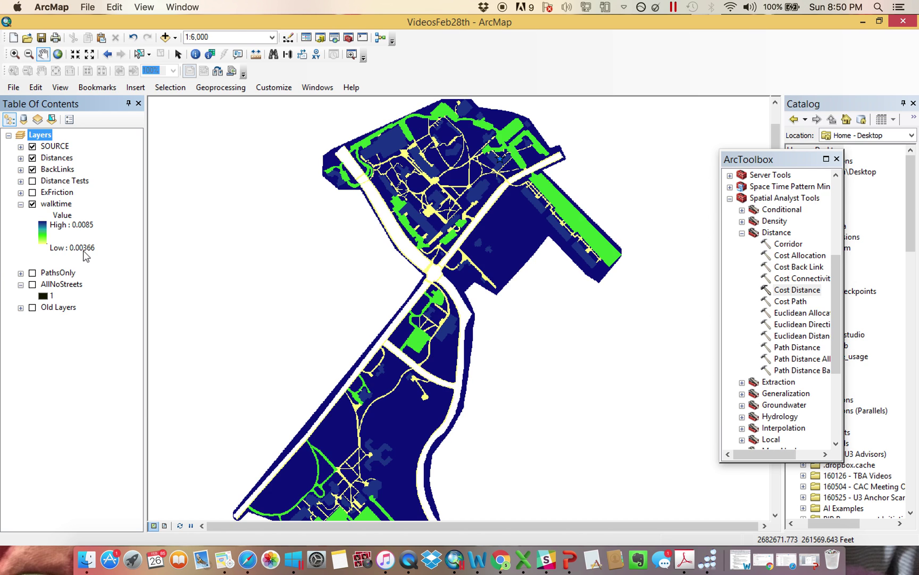
pyautogui.click(21, 203)
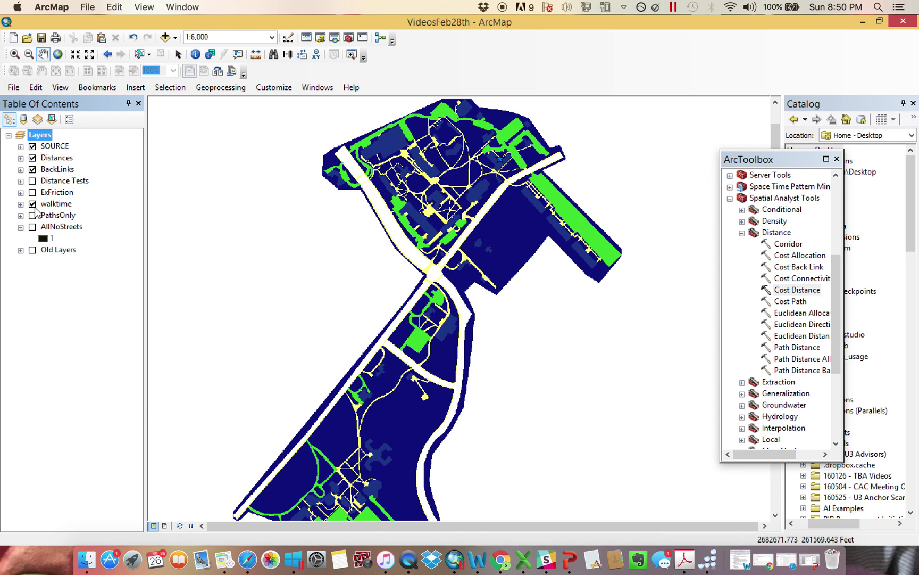
pyautogui.click(33, 204)
# Examine the ExFriction layer and its legend on the map, and switch back to the AllNoStreets layer.
pyautogui.click(20, 192)
pyautogui.click(32, 192)
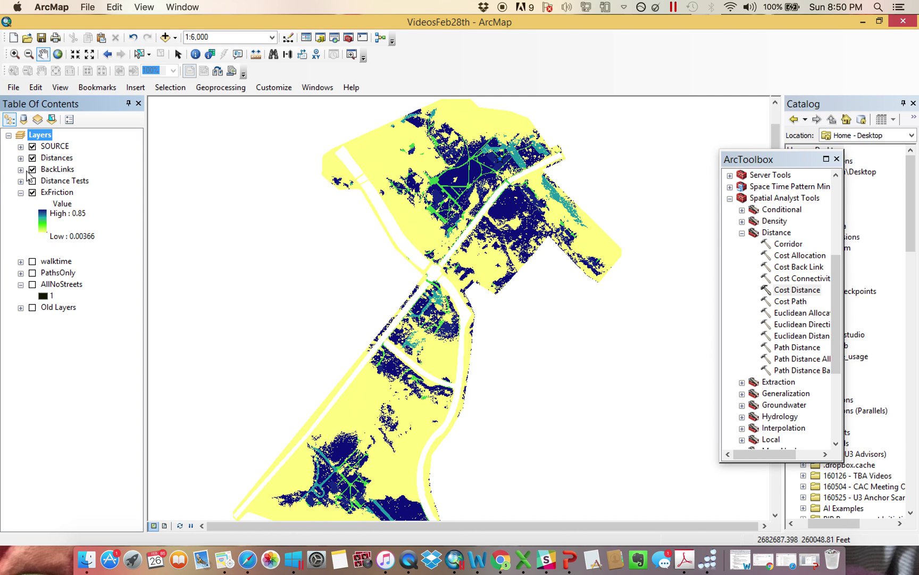
pyautogui.click(20, 192)
pyautogui.click(33, 192)
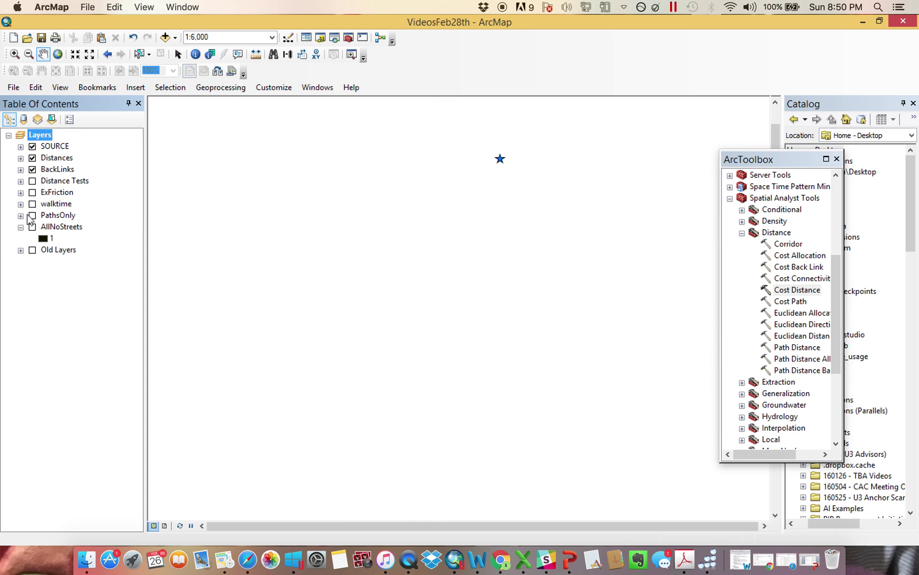
pyautogui.click(21, 227)
pyautogui.click(33, 226)
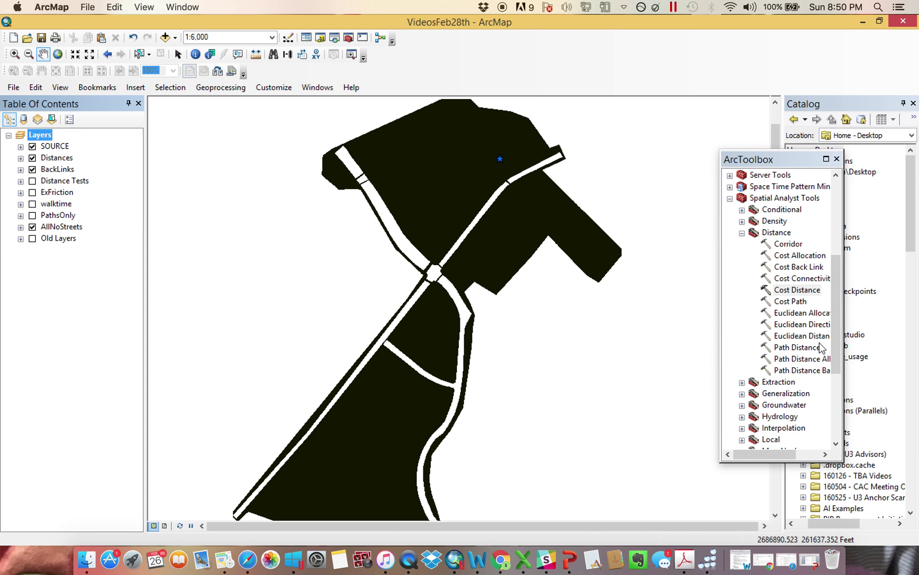
pyautogui.doubleClick(800, 290)
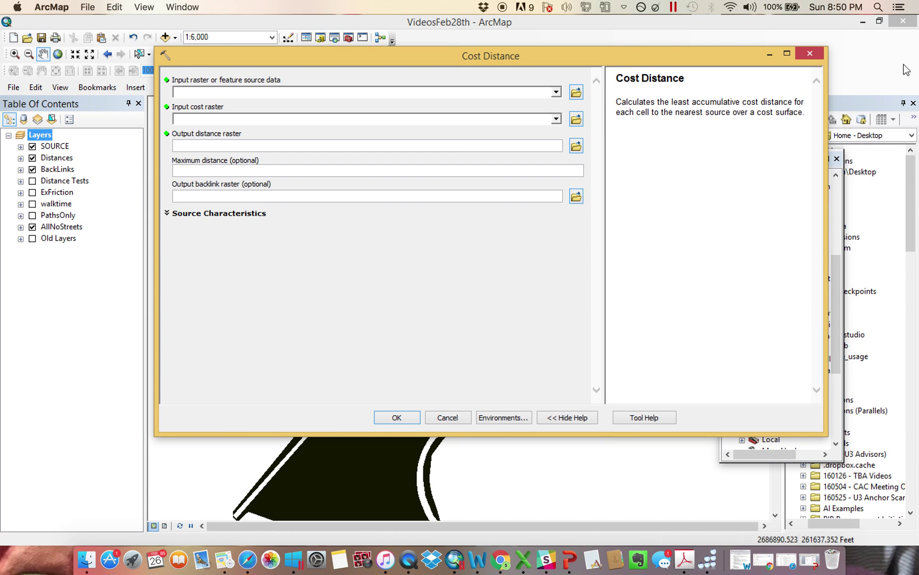
pyautogui.click(810, 53)
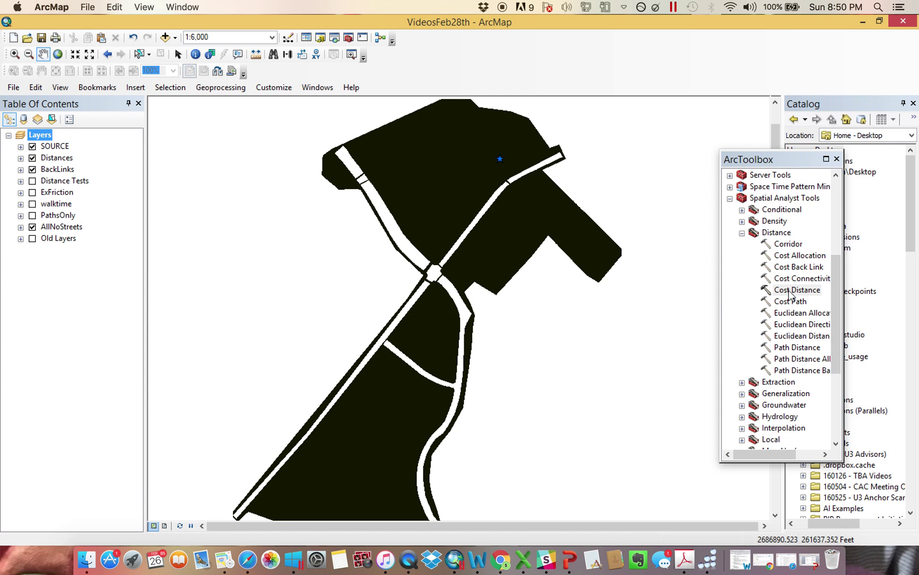
pyautogui.moveTo(529, 319); pyautogui.dragTo(522, 325)
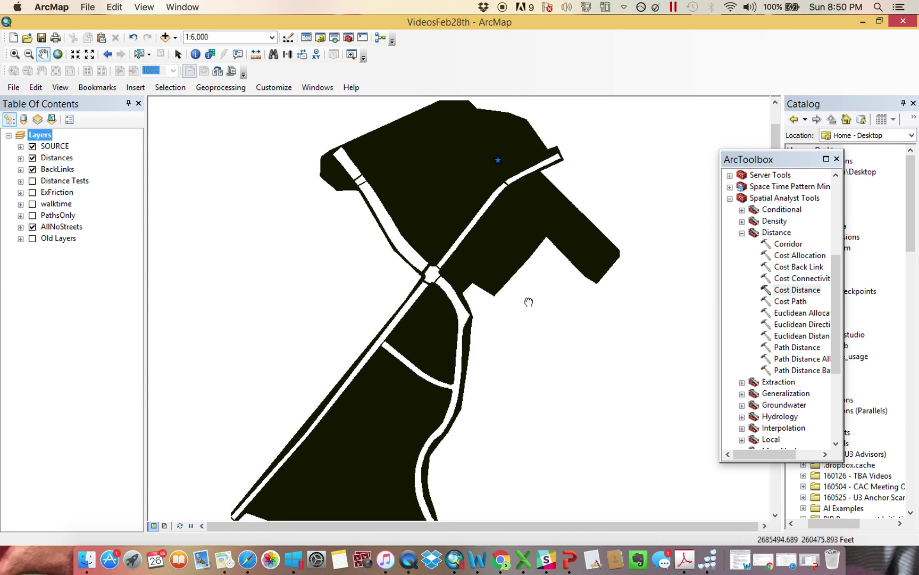
# Open the Cost Distance tool, hide its help pane, and resize and move the dialog to uncover the map.
pyautogui.doubleClick(797, 291)
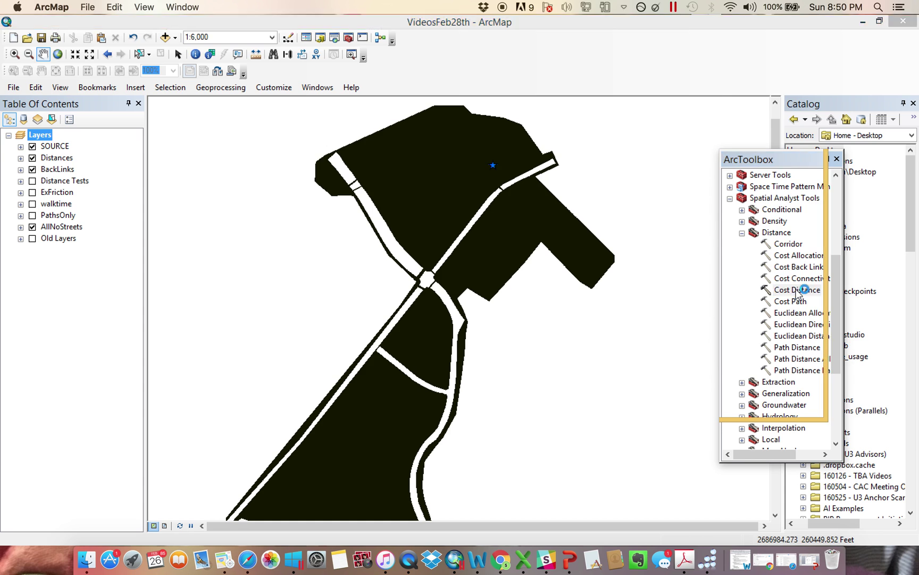
pyautogui.moveTo(157, 250); pyautogui.dragTo(291, 250)
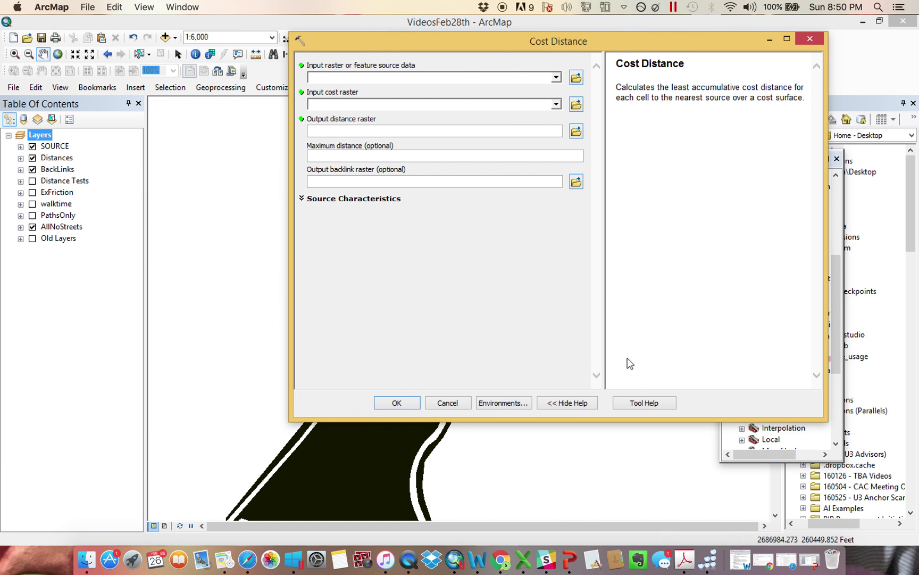
pyautogui.click(589, 406)
pyautogui.moveTo(587, 419); pyautogui.dragTo(587, 449)
pyautogui.moveTo(608, 263); pyautogui.dragTo(668, 263)
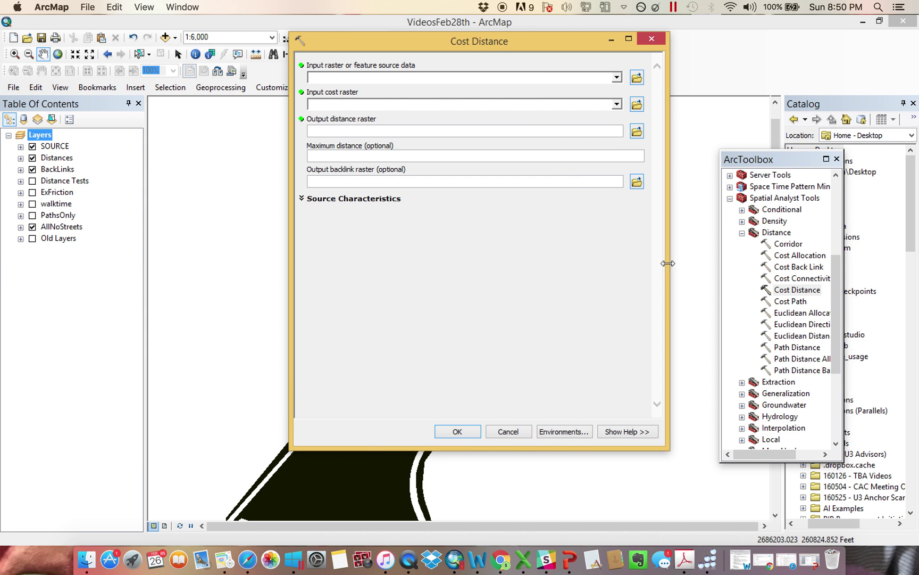
pyautogui.moveTo(418, 41); pyautogui.dragTo(686, 63)
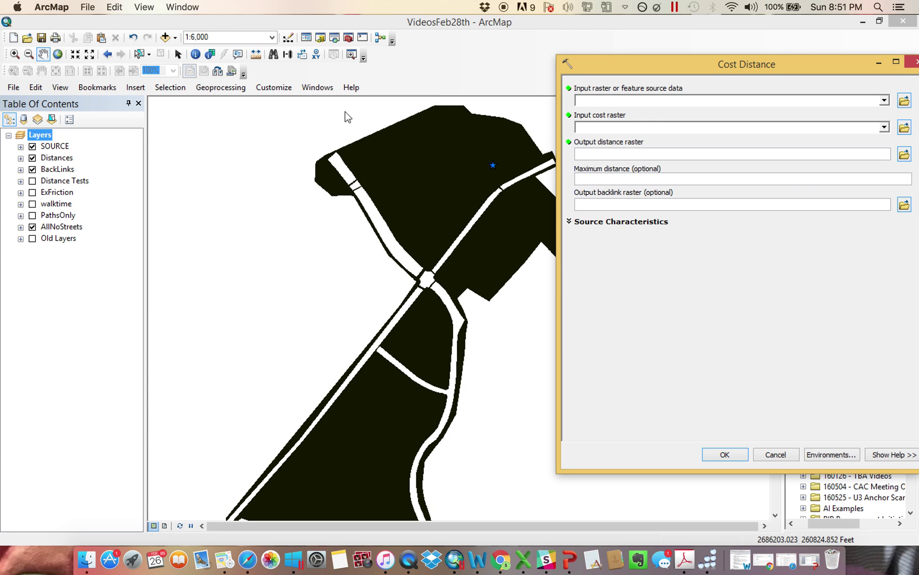
# Set the SOURCE layer as the Cost Distance tool's source data and move the dialog clear of the map.
pyautogui.moveTo(53, 145); pyautogui.dragTo(625, 99)
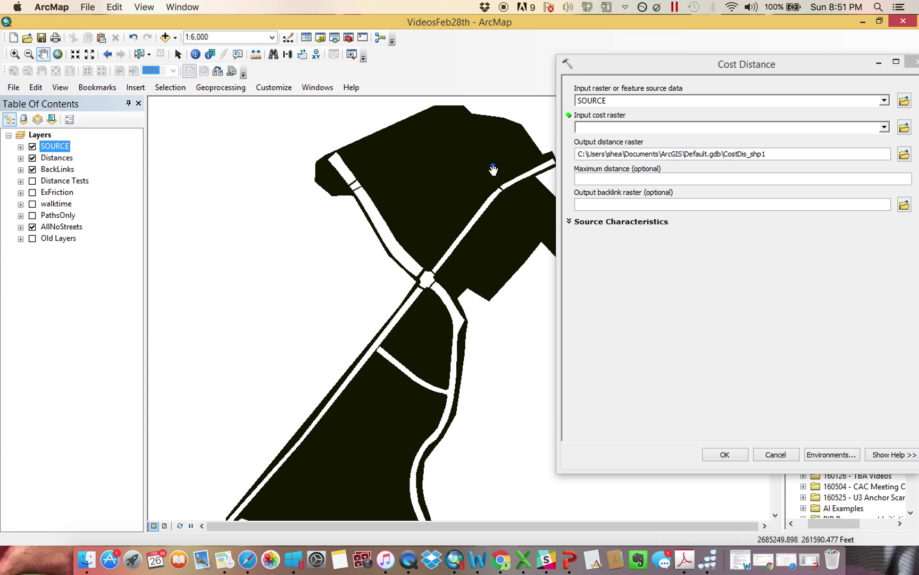
pyautogui.moveTo(675, 61); pyautogui.dragTo(668, 55)
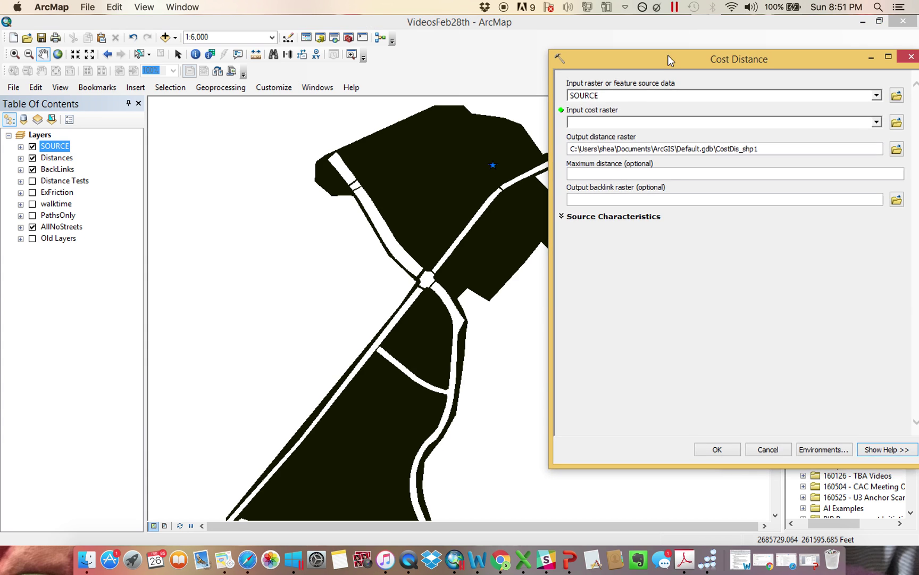
pyautogui.click(622, 123)
pyautogui.moveTo(668, 55); pyautogui.dragTo(721, 183)
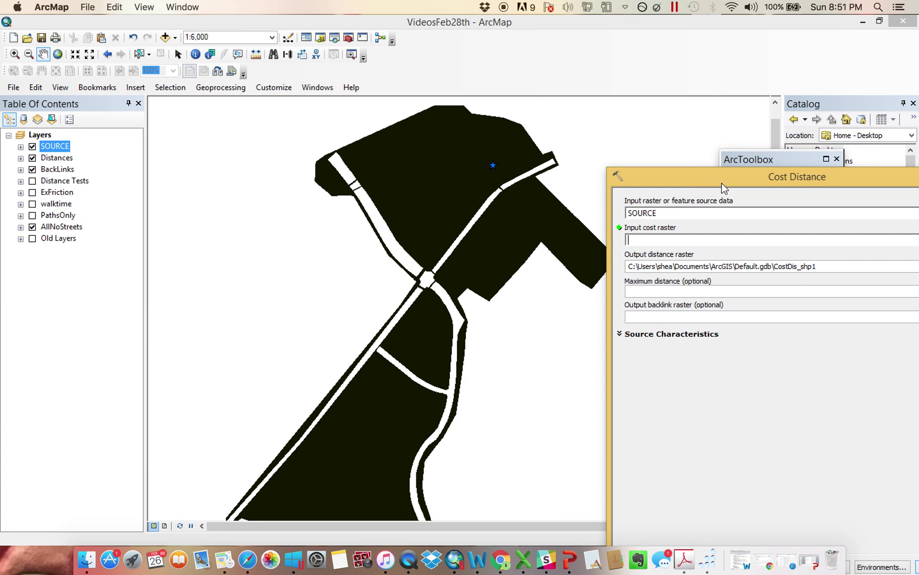
# Hide AllNoStreets and display the Old Layers group with its sublayers expanded.
pyautogui.click(20, 227)
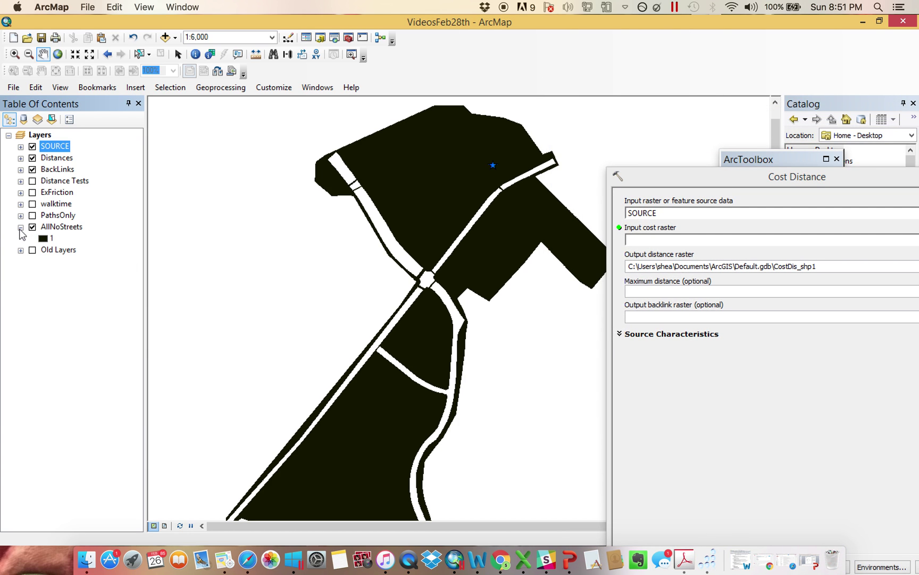
pyautogui.click(20, 227)
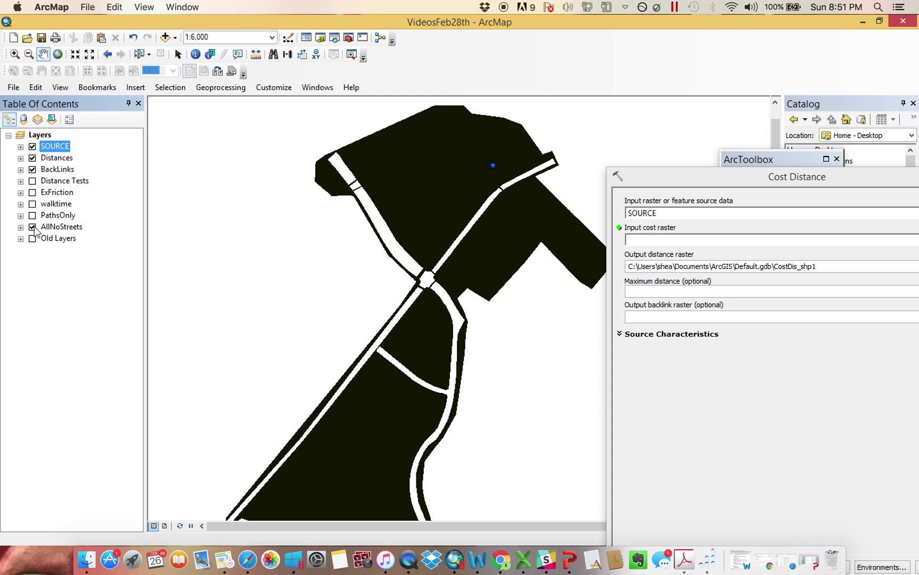
pyautogui.click(32, 226)
pyautogui.click(20, 239)
pyautogui.click(32, 238)
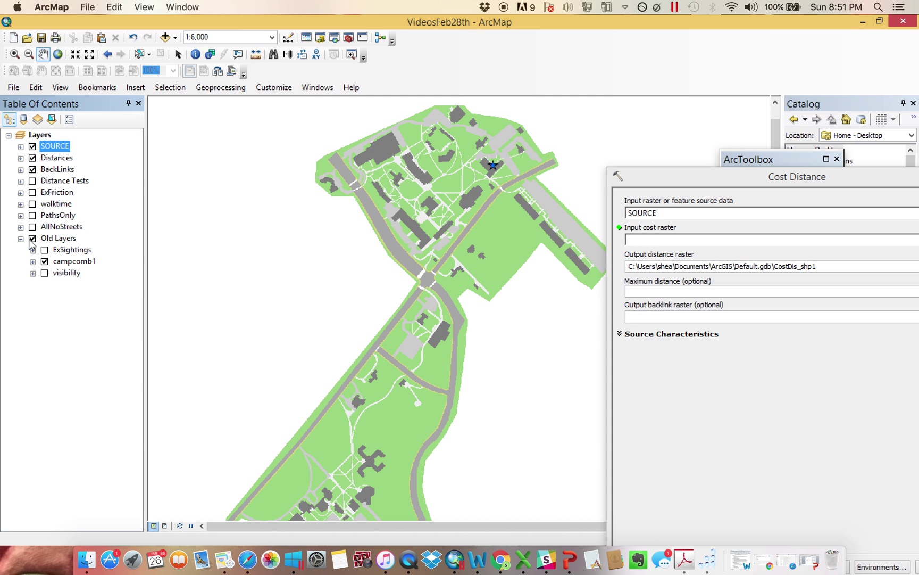
# Open the campcomb1 attribute table and highlight the Land row, followed by the drives, paths, sidewalk and crosswalk rows.
pyautogui.rightClick(79, 264)
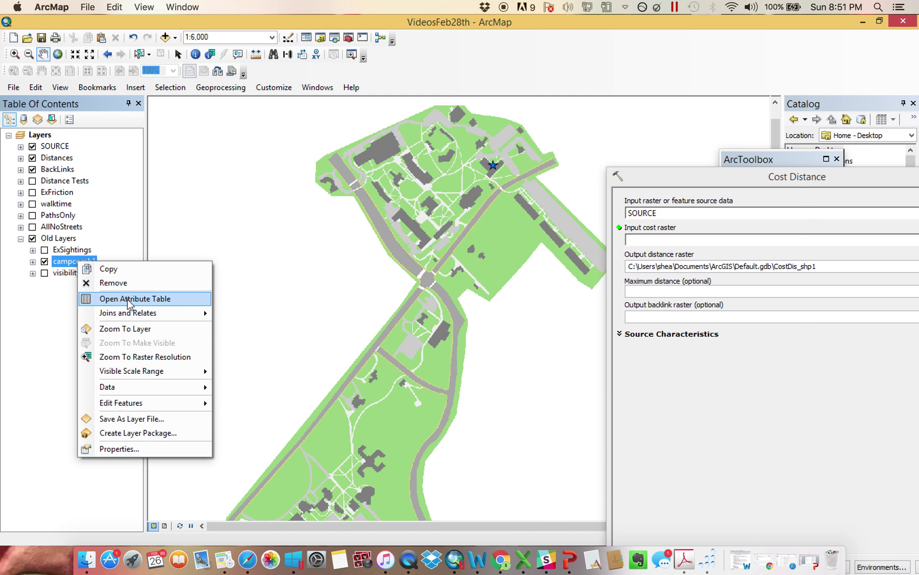
pyautogui.click(132, 297)
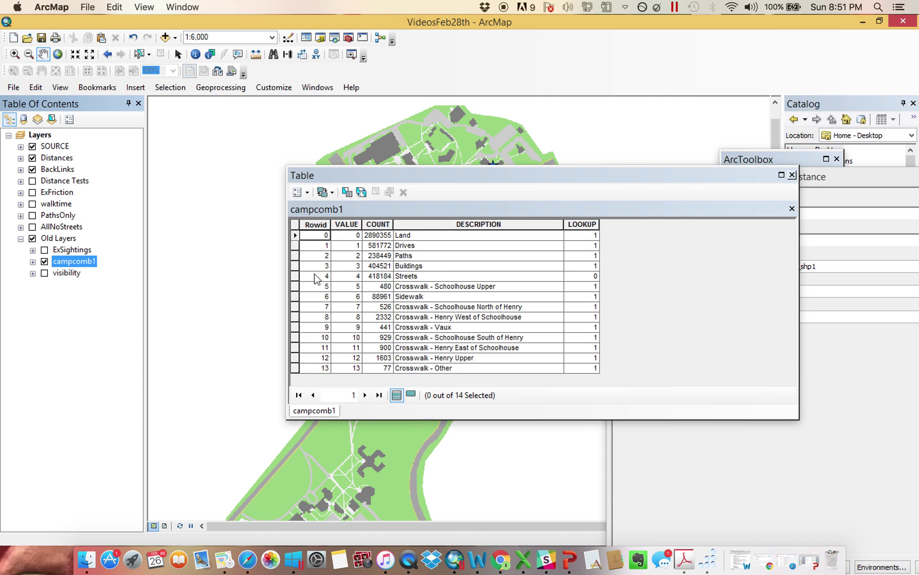
pyautogui.click(295, 236)
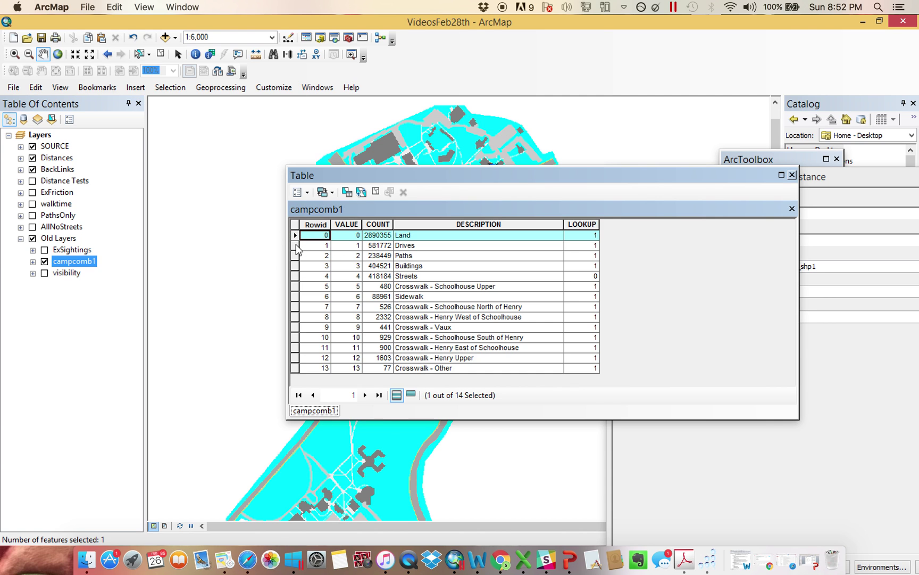
pyautogui.click(296, 244)
pyautogui.keyDown('ctrl'); pyautogui.click(296, 257); pyautogui.keyUp('ctrl')
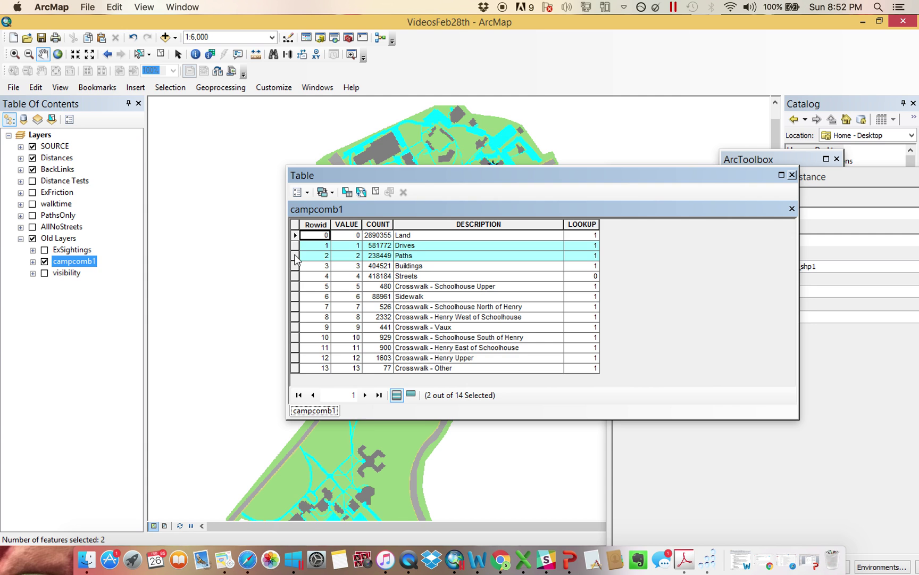
pyautogui.keyDown('ctrl'); pyautogui.click(295, 287); pyautogui.keyUp('ctrl')
pyautogui.moveTo(295, 292); pyautogui.dragTo(296, 334)
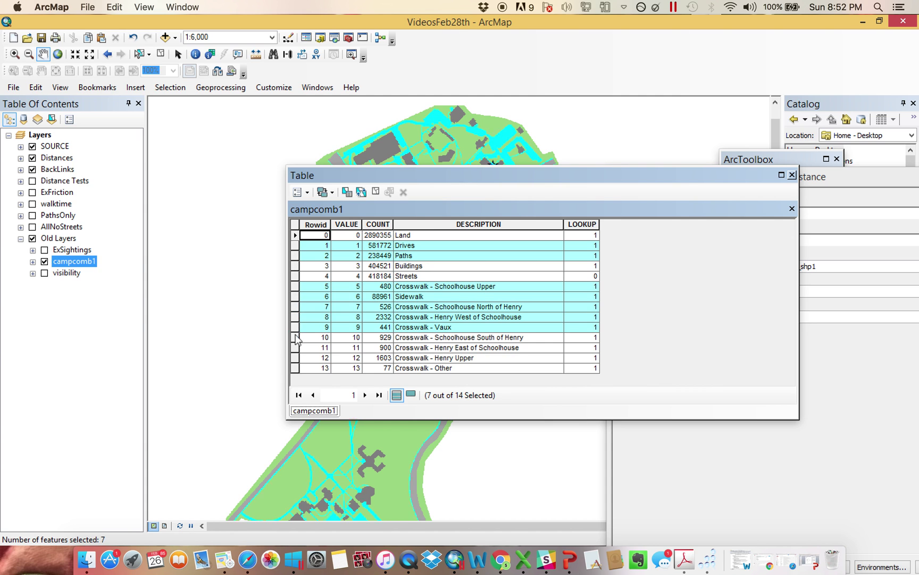
pyautogui.keyDown('ctrl'); pyautogui.click(296, 330); pyautogui.keyUp('ctrl')
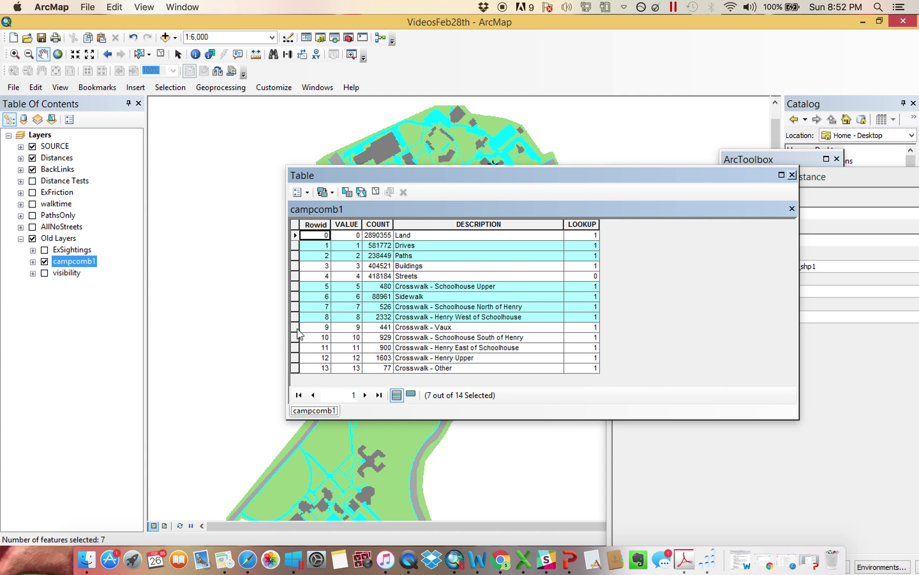
# Clear the row selection, compare the land categories with the expanded walktime legend, and close the campcomb1 table.
pyautogui.click(375, 192)
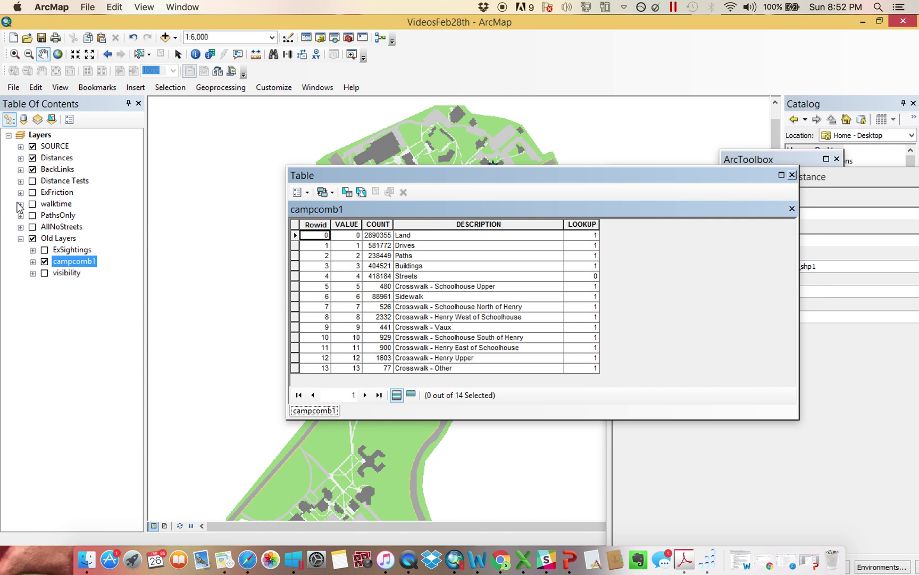
pyautogui.click(20, 204)
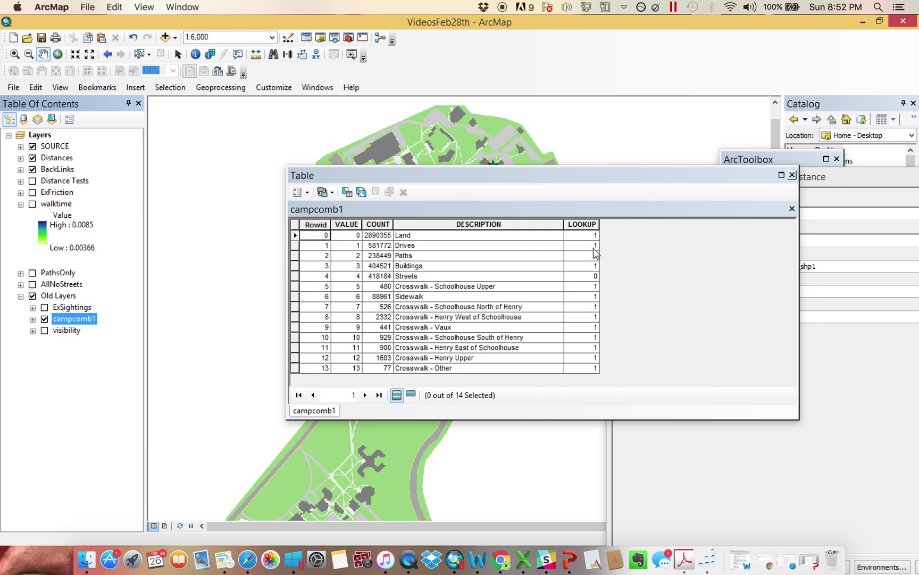
pyautogui.click(791, 175)
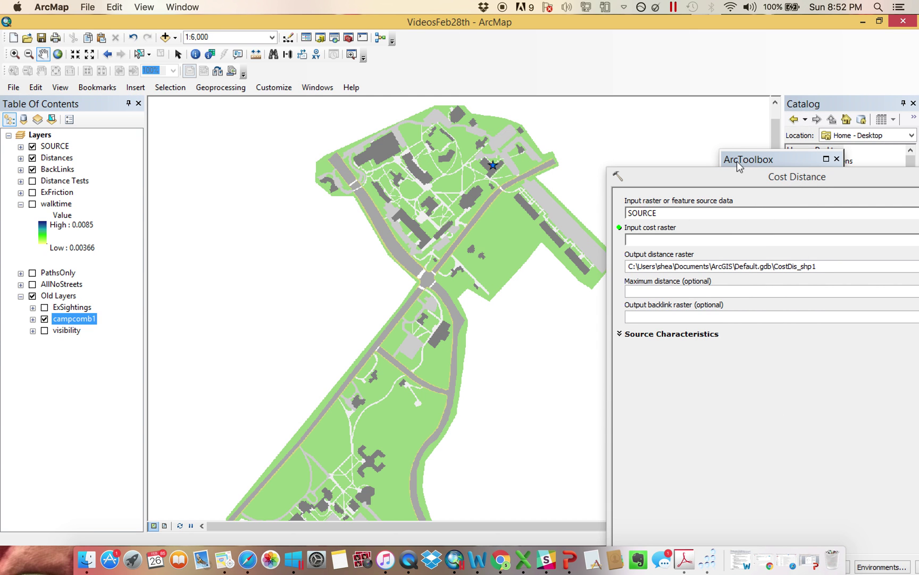
# Hide campcomb1, collapse the Old Layers group, and display AllNoStreets with its legend expanded.
pyautogui.click(44, 319)
pyautogui.click(21, 296)
pyautogui.click(20, 285)
pyautogui.click(32, 285)
# Set AllNoStreets as the input cost raster and reposition the Cost Distance dialog fully on screen.
pyautogui.moveTo(745, 178); pyautogui.dragTo(713, 125)
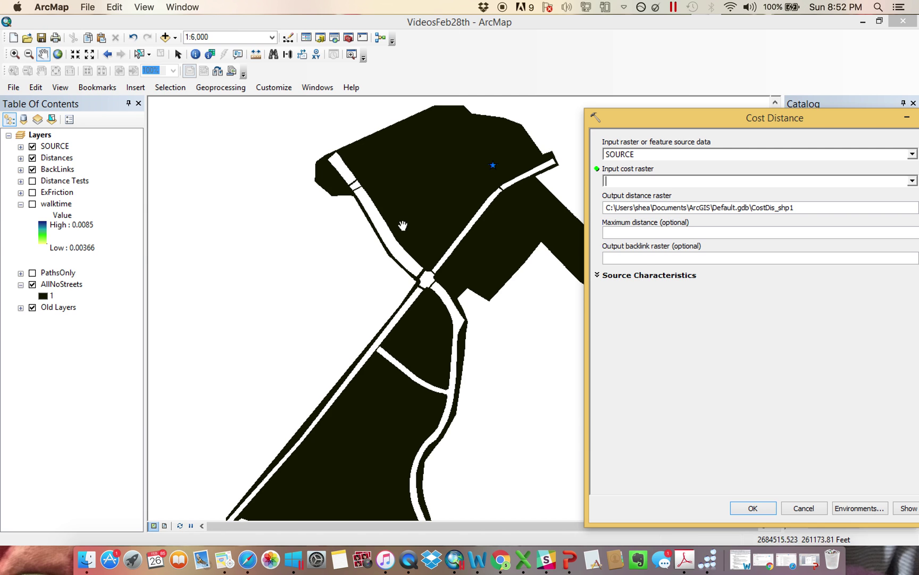
pyautogui.moveTo(61, 284); pyautogui.dragTo(631, 184)
pyautogui.moveTo(657, 124); pyautogui.dragTo(617, 67)
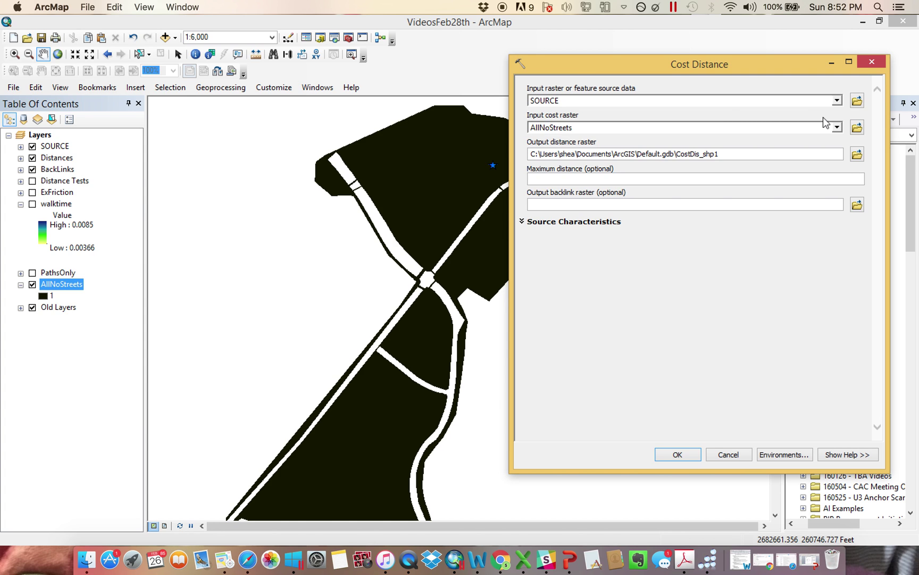
# Save the output distance raster as "example" in the CostDistances folder.
pyautogui.click(857, 155)
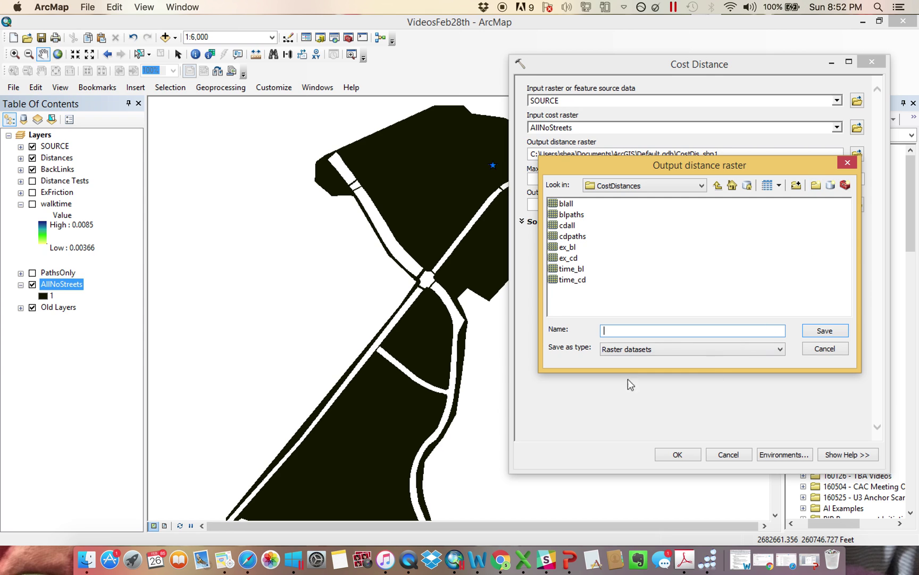
pyautogui.write('exa')
pyautogui.write('amp')
pyautogui.press('Return')
pyautogui.moveTo(628, 63); pyautogui.dragTo(644, 80)
# Save the output backlink raster as "eamplebl" in the CostDistances folder.
pyautogui.click(647, 216)
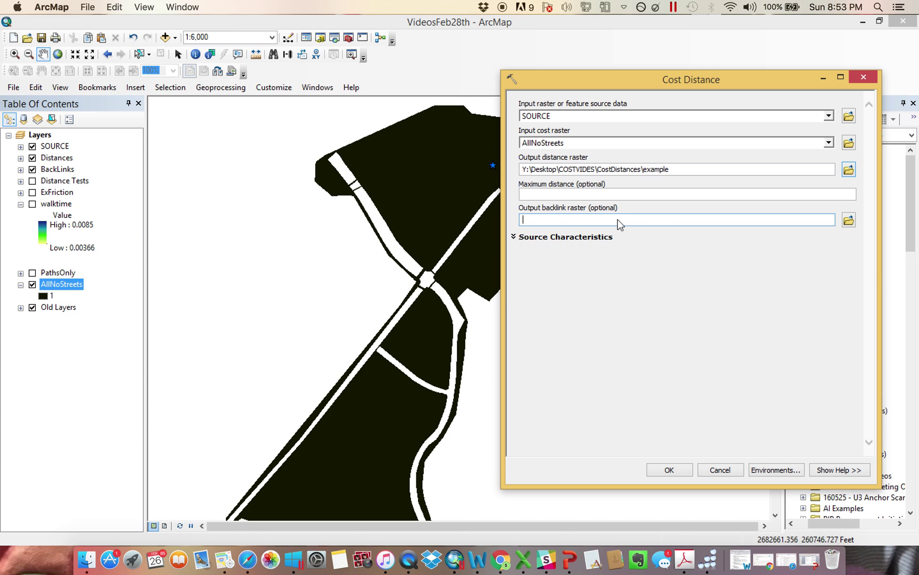
pyautogui.click(849, 220)
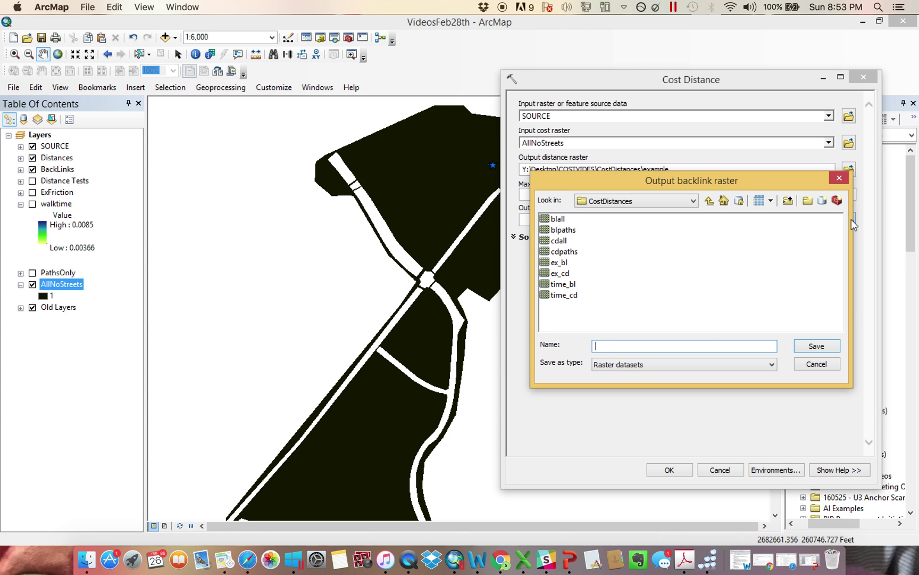
pyautogui.write('ea')
pyautogui.press('BackSpace')
pyautogui.press('BackSpace')
pyautogui.write('xaampl')
pyautogui.press('Return')
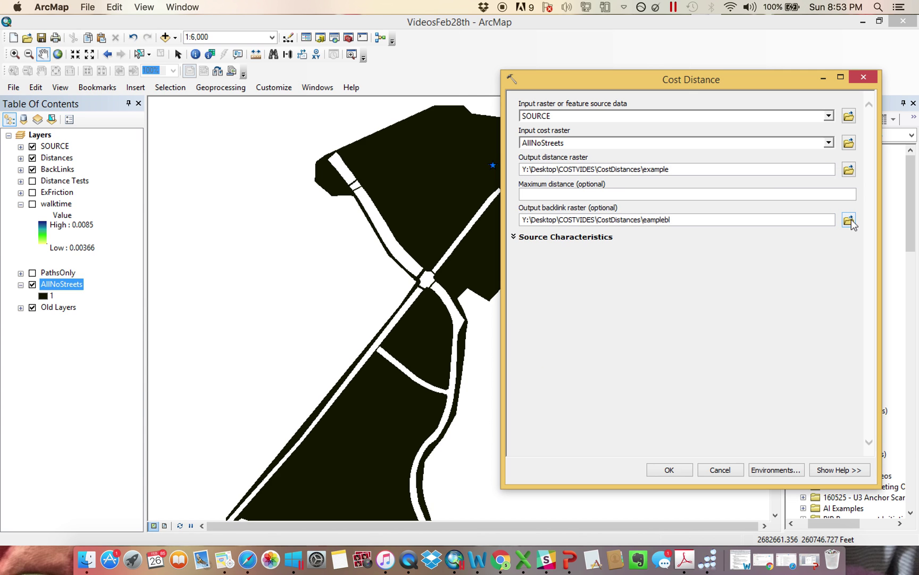
# Show the optional Source Characteristics parameters and shift the Cost Distance dialog aside to uncover the source location on the map.
pyautogui.click(513, 239)
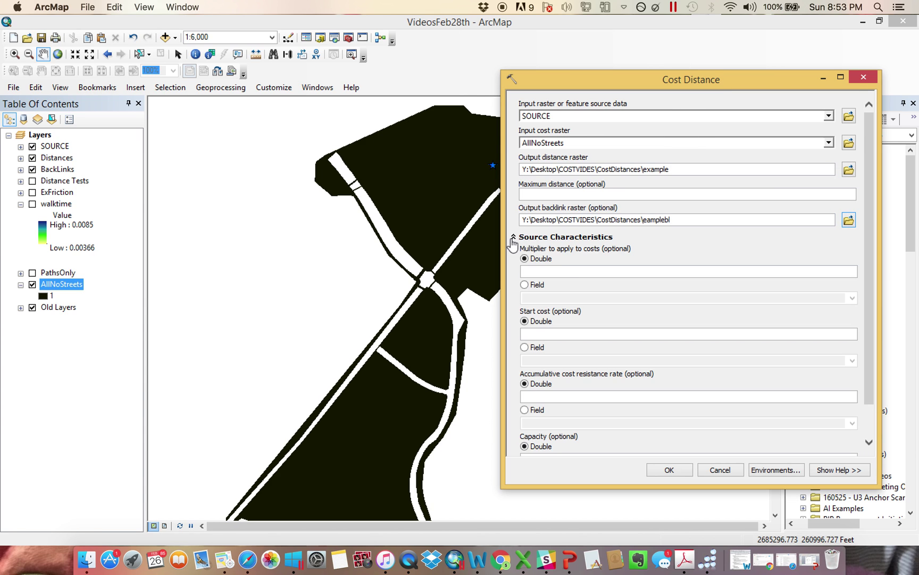
pyautogui.doubleClick(754, 69)
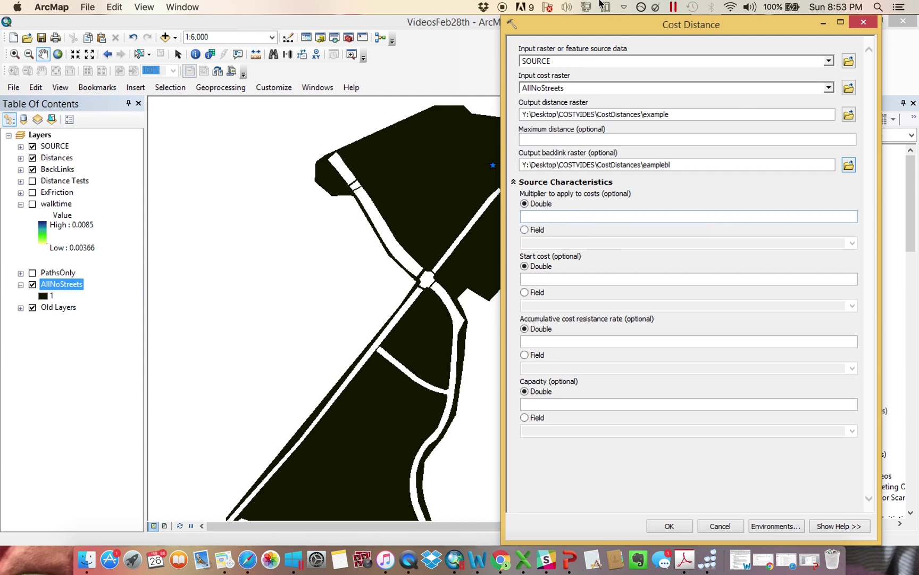
pyautogui.moveTo(610, 31); pyautogui.dragTo(701, 30)
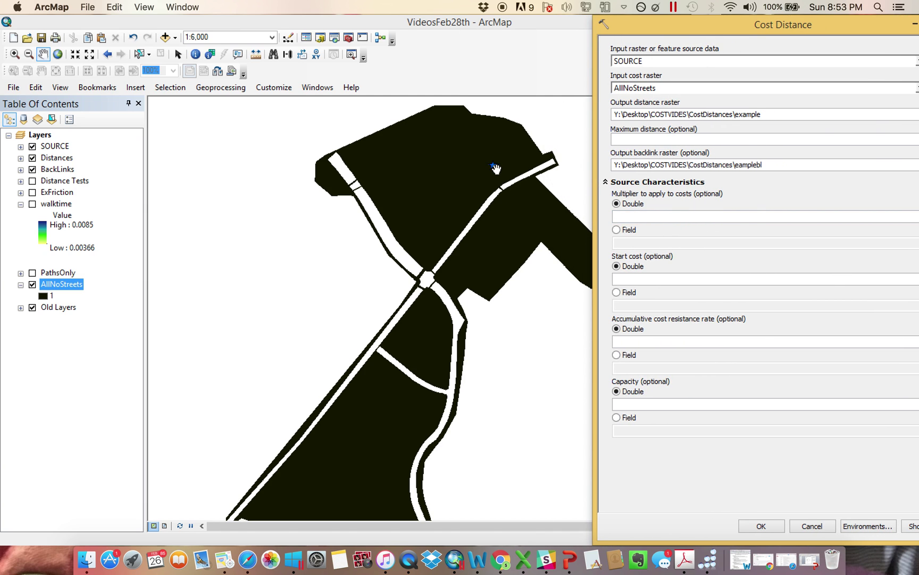
pyautogui.moveTo(597, 194); pyautogui.dragTo(580, 195)
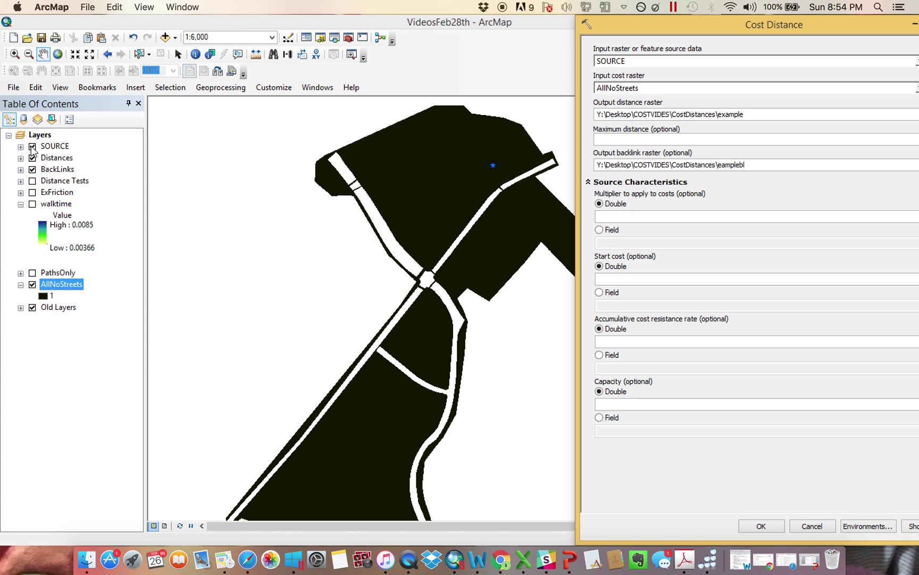
# Move the Distances and Distance Tests layers above SOURCE in the layer order and display Distance Tests.
pyautogui.click(21, 307)
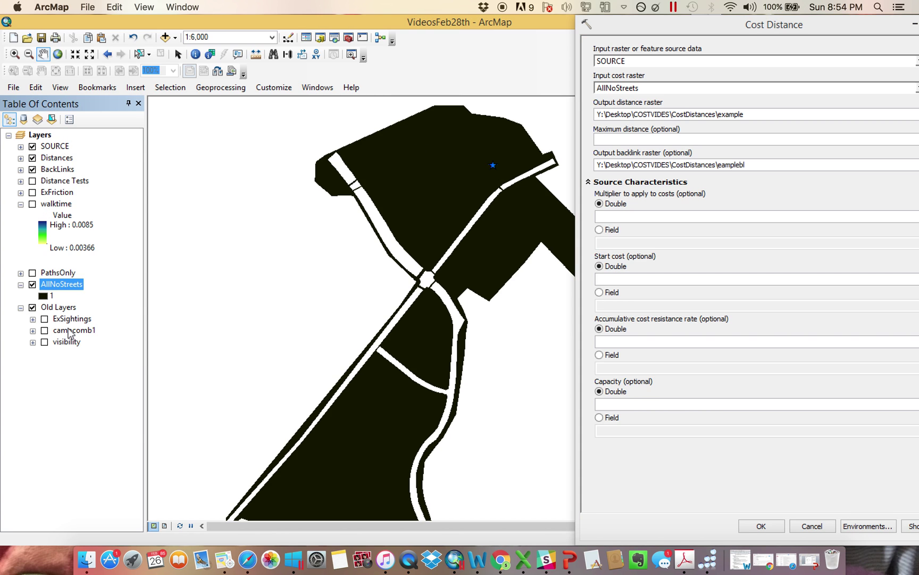
pyautogui.click(21, 308)
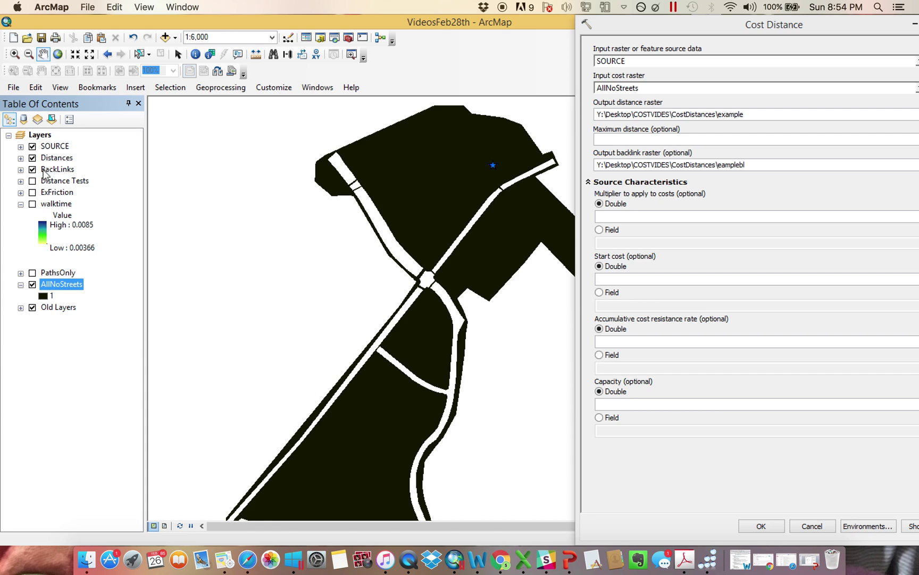
pyautogui.moveTo(58, 160); pyautogui.dragTo(63, 138)
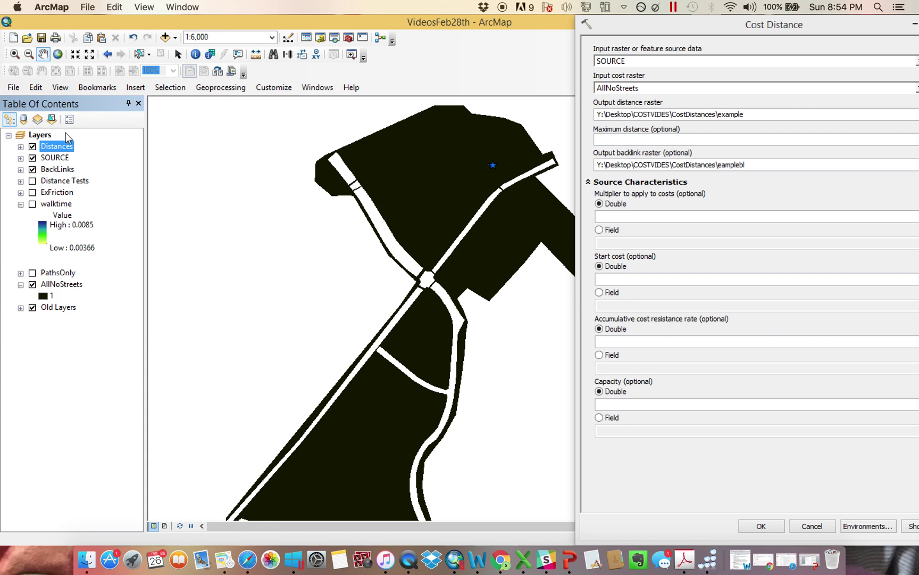
pyautogui.click(22, 146)
pyautogui.click(20, 147)
pyautogui.moveTo(57, 181); pyautogui.dragTo(31, 147)
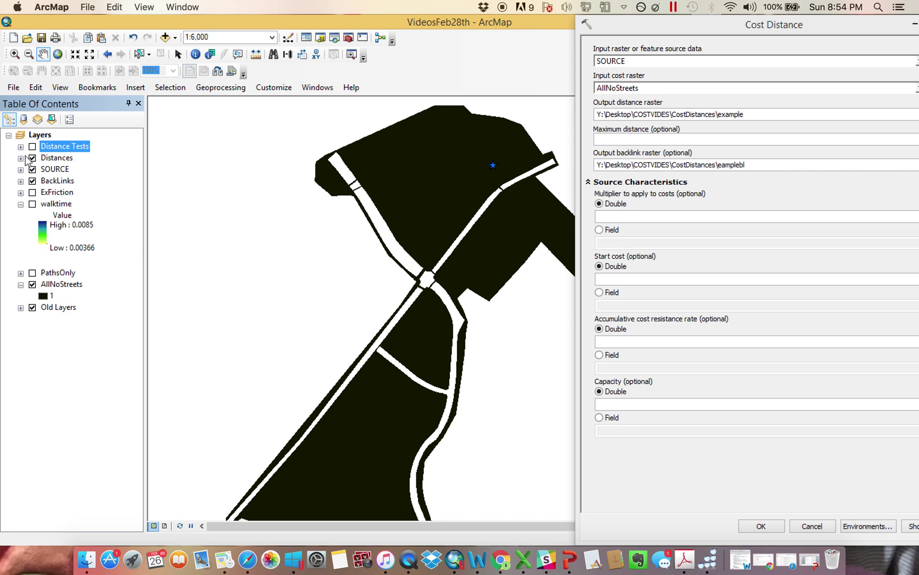
pyautogui.click(31, 146)
pyautogui.moveTo(455, 395); pyautogui.dragTo(407, 377)
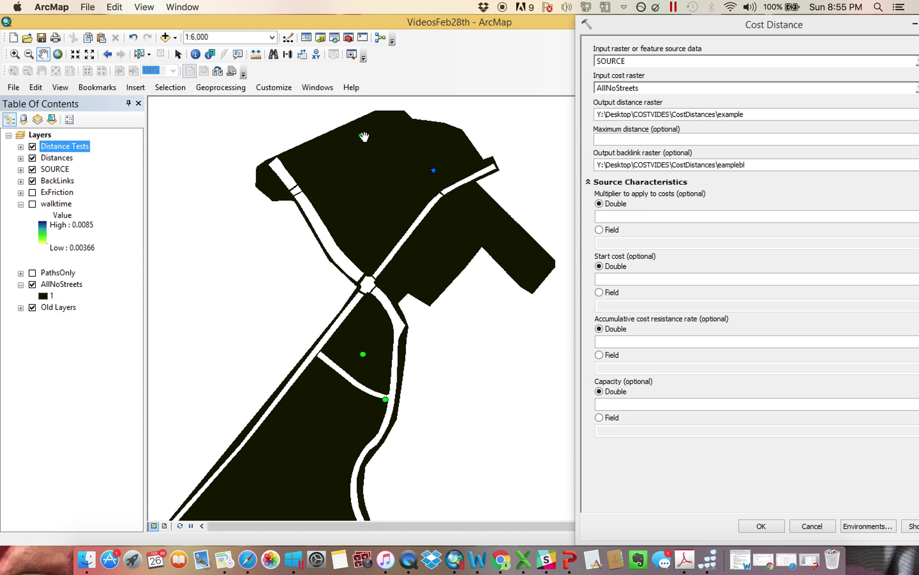
# Collapse the Source Characteristics parameters and run the Cost Distance tool, closing its completion report.
pyautogui.click(667, 280)
pyautogui.click(362, 145)
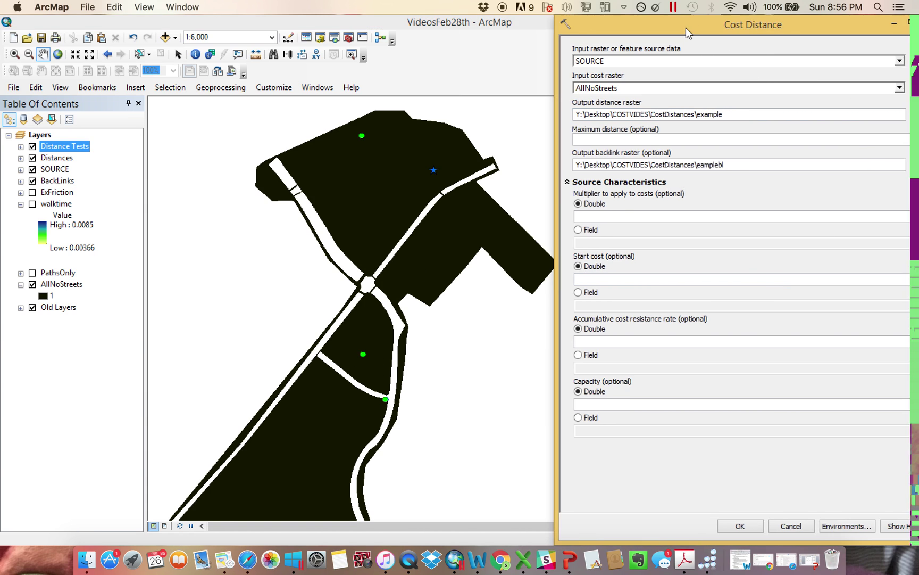
pyautogui.moveTo(699, 28); pyautogui.dragTo(600, 28)
pyautogui.click(488, 182)
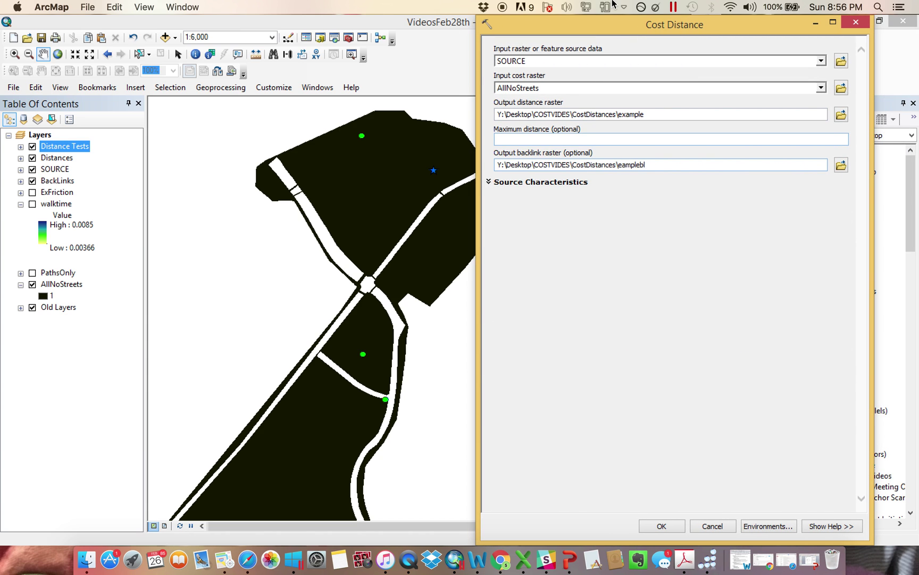
pyautogui.moveTo(587, 31); pyautogui.dragTo(567, 31)
pyautogui.click(649, 526)
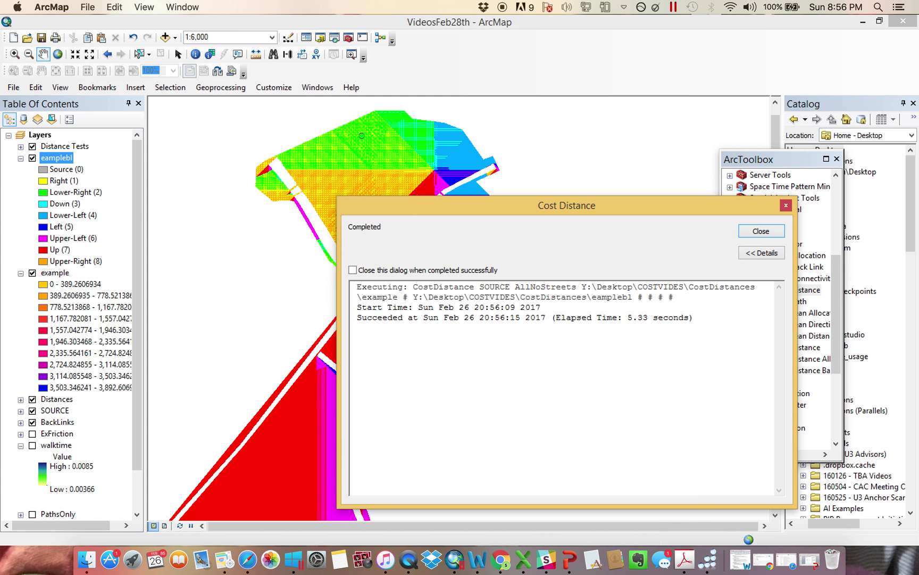
pyautogui.click(761, 231)
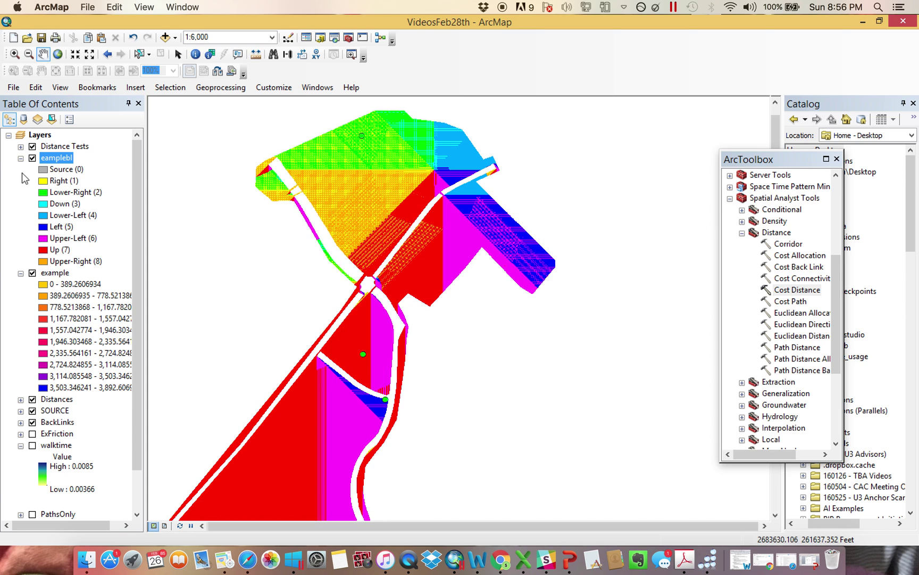
# Hide the eamplebl backlink raster and move SOURCE to the top of the layer order above the example distance raster.
pyautogui.click(32, 158)
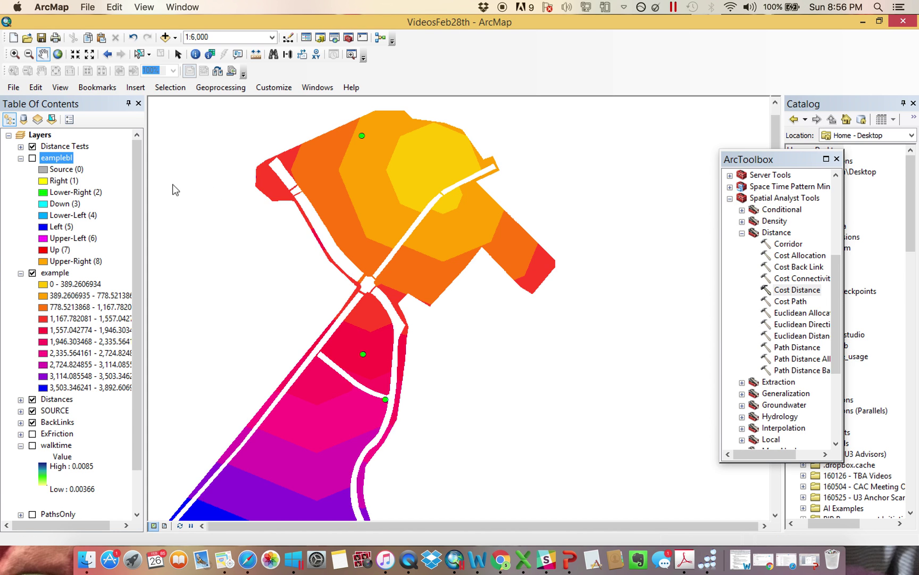
pyautogui.moveTo(408, 257); pyautogui.dragTo(421, 232)
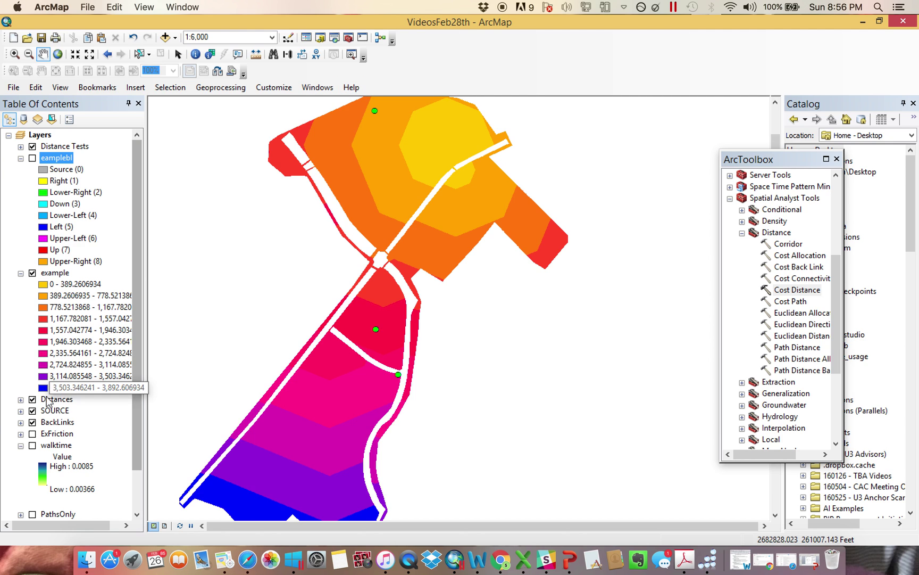
pyautogui.click(20, 399)
pyautogui.click(20, 399)
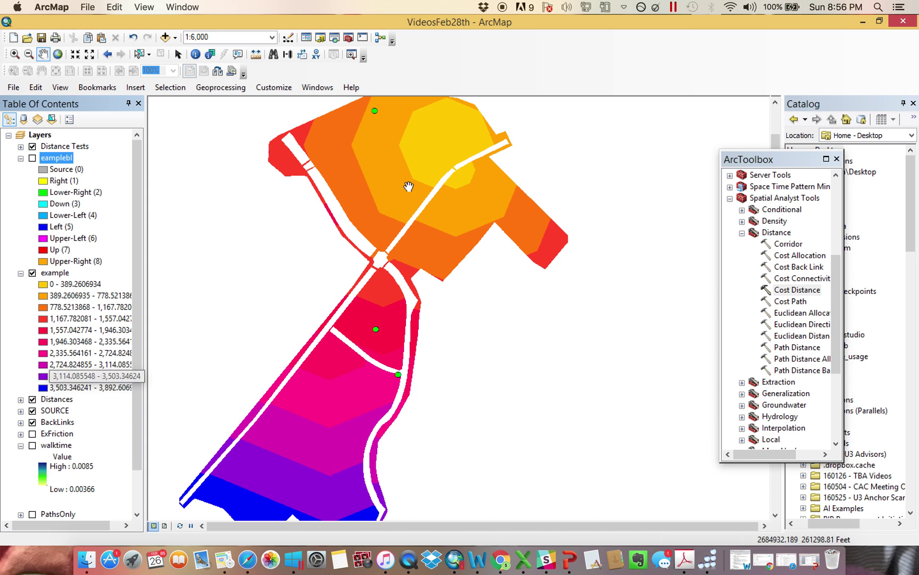
pyautogui.moveTo(374, 203); pyautogui.dragTo(379, 238)
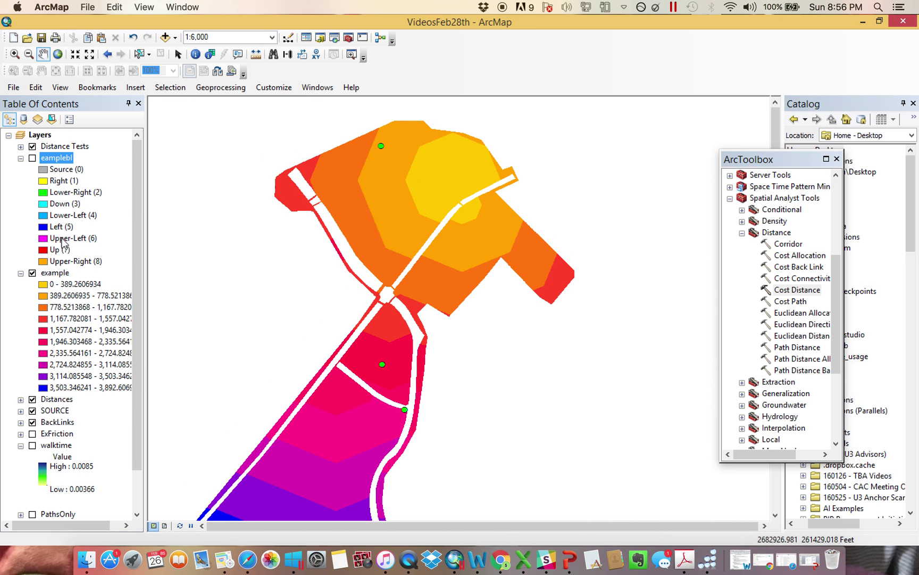
pyautogui.moveTo(59, 416); pyautogui.dragTo(52, 145)
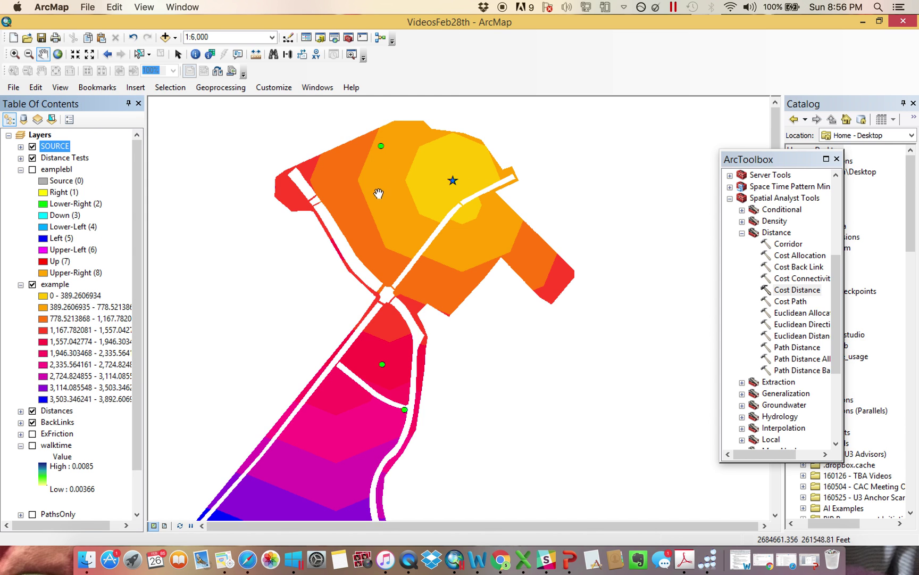
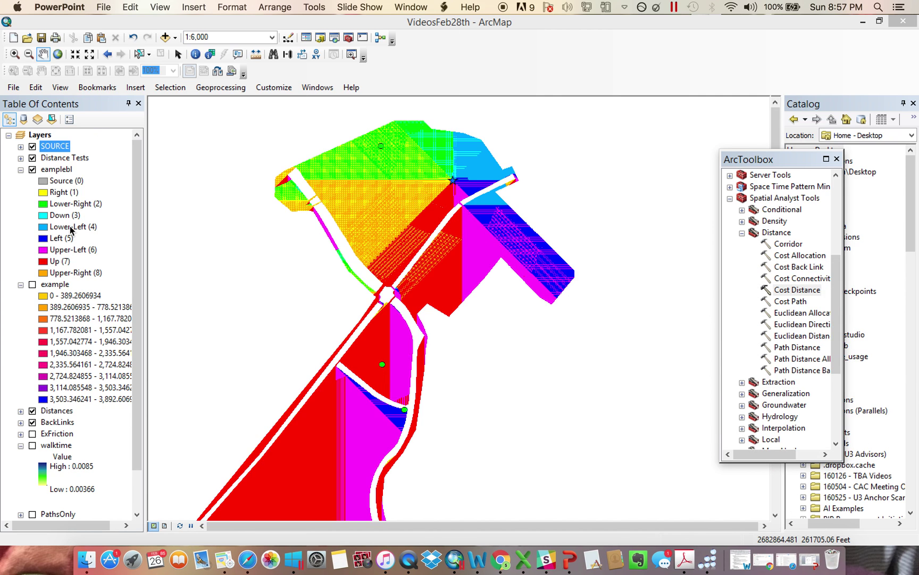
# Compare the example distance raster with the eamplebl backlink raster by toggling their visibility, leaving only example displayed.
pyautogui.click(32, 169)
pyautogui.click(32, 284)
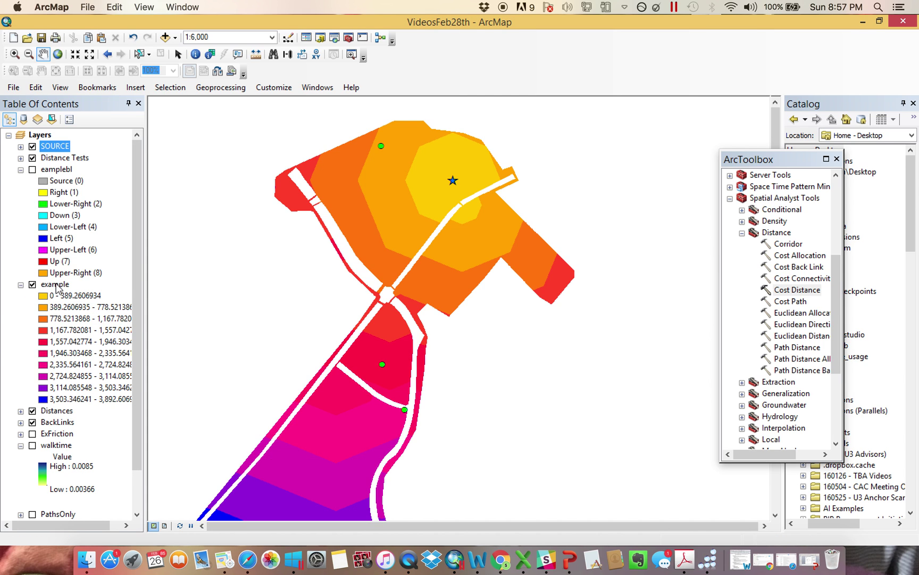
pyautogui.moveTo(430, 199); pyautogui.dragTo(418, 172)
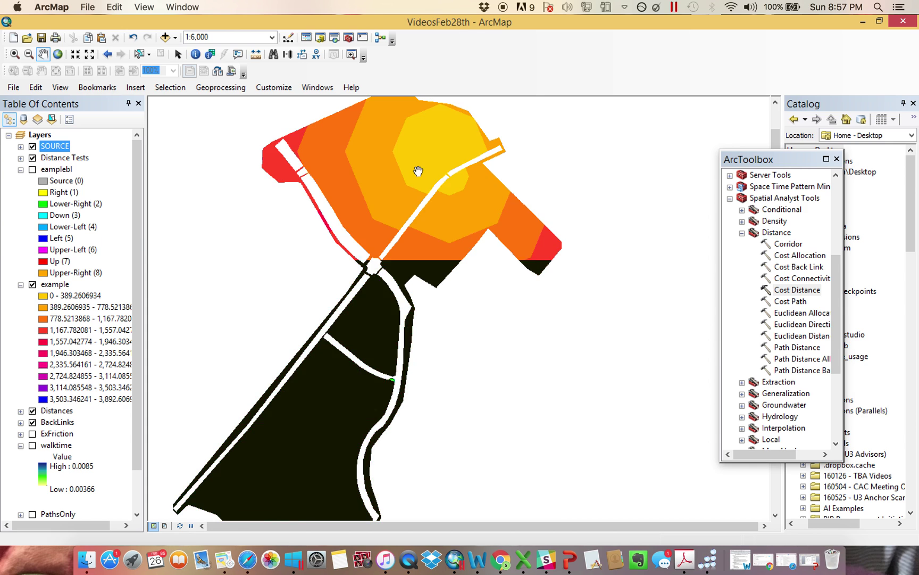
pyautogui.moveTo(289, 423); pyautogui.dragTo(288, 416)
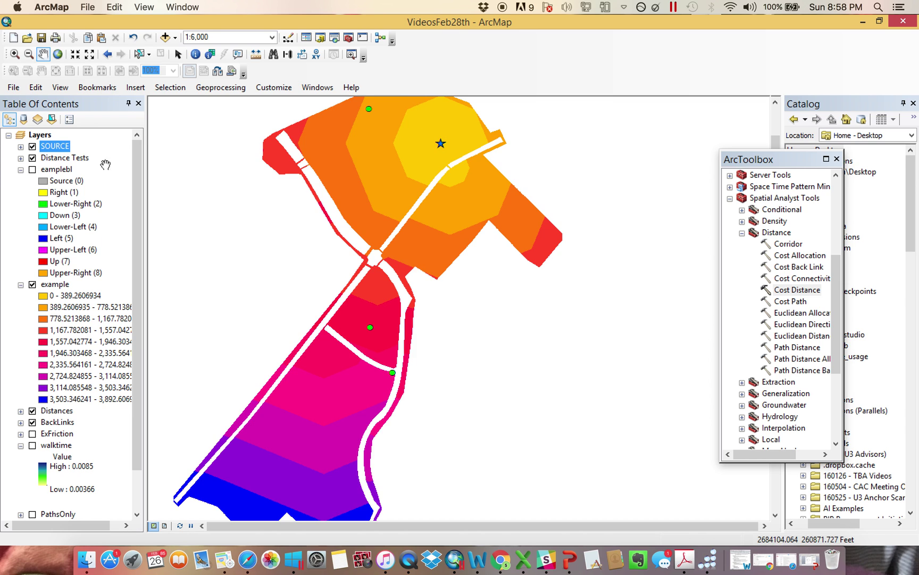
pyautogui.click(32, 170)
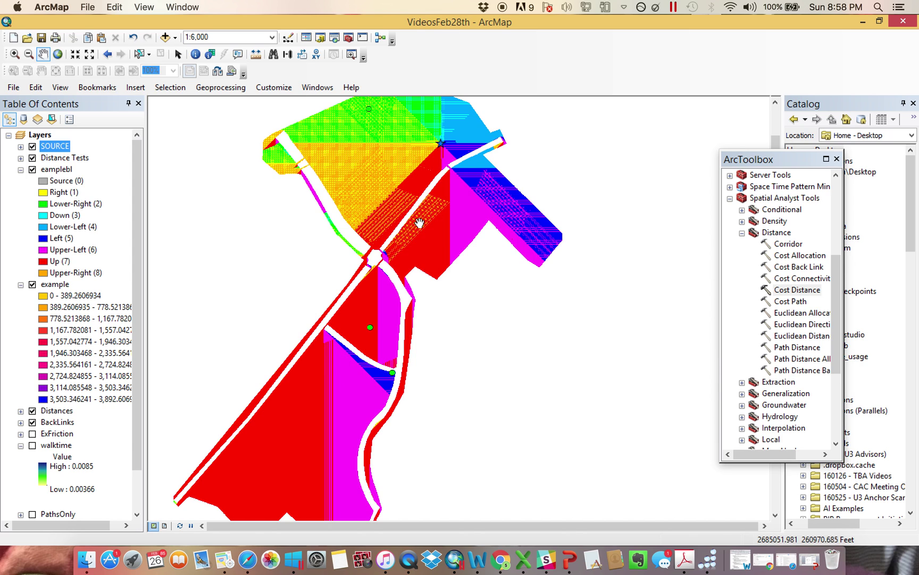
pyautogui.click(32, 169)
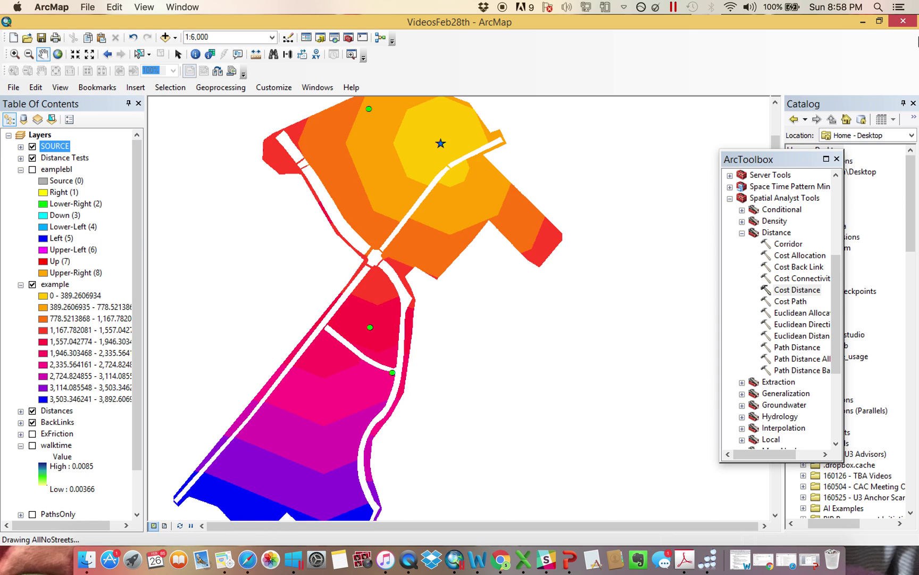
# Disable f.lux screen colour adjustment for an hour.
pyautogui.click(639, 5)
pyautogui.moveTo(680, 92)
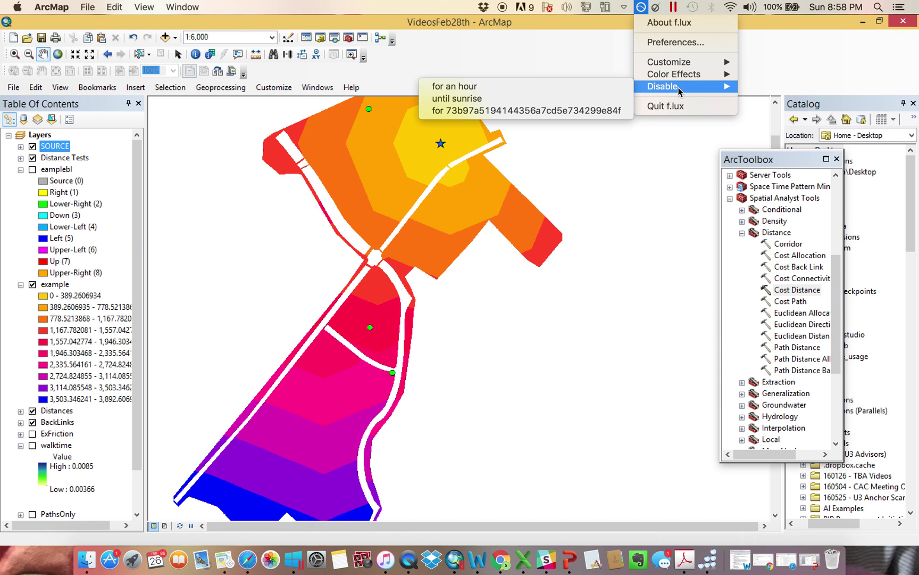
pyautogui.click(617, 86)
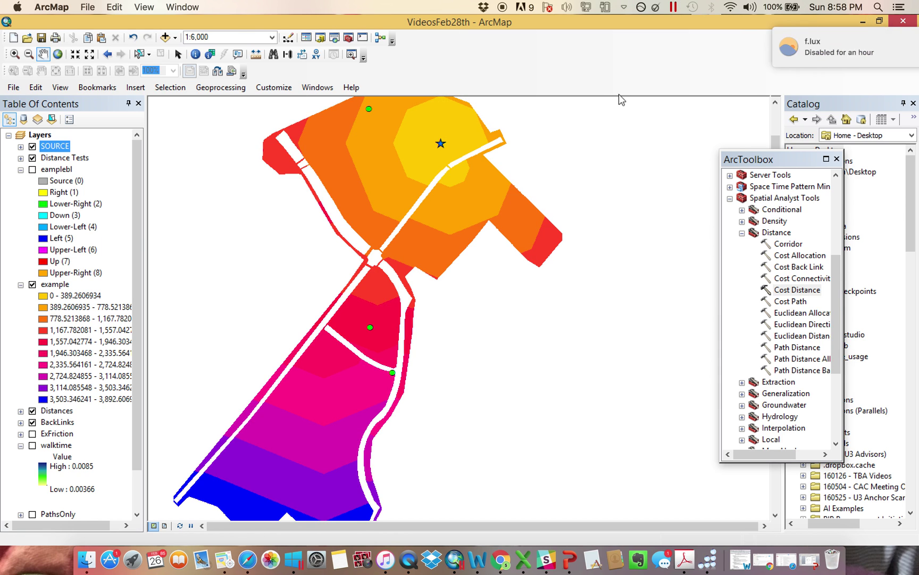
# Collapse the legends of example and eamplebl and remove both layers from the map.
pyautogui.click(21, 284)
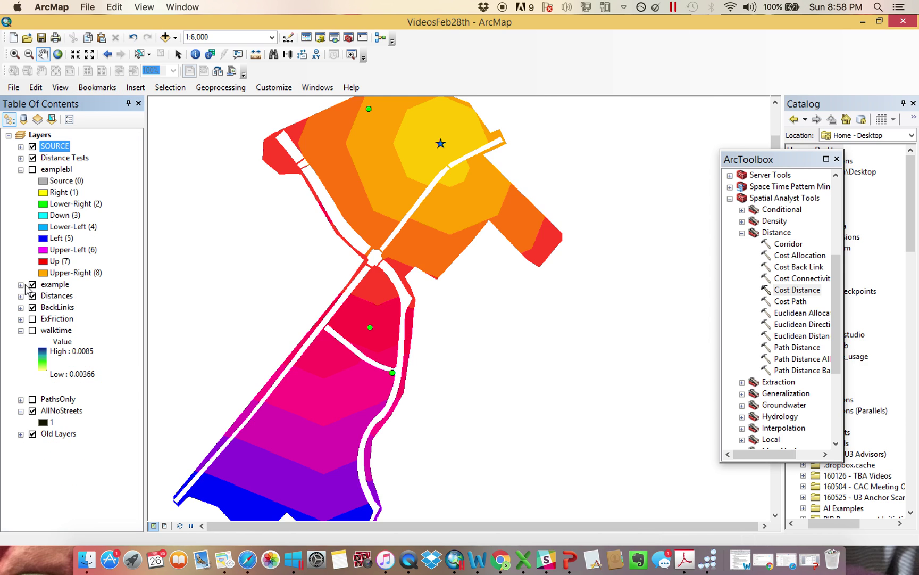
pyautogui.click(21, 169)
pyautogui.click(59, 169)
pyautogui.keyDown('ctrl'); pyautogui.click(57, 181); pyautogui.keyUp('ctrl')
pyautogui.rightClick(59, 182)
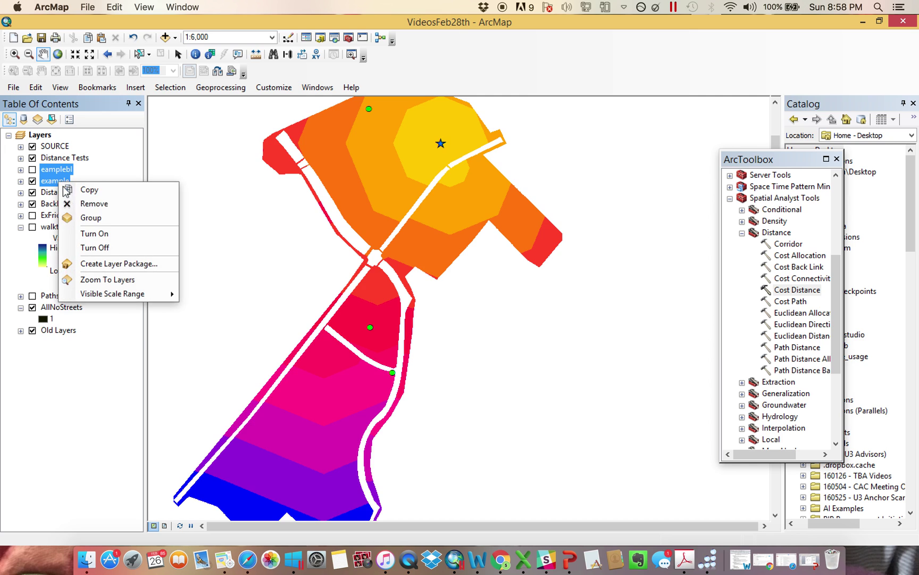
pyautogui.click(86, 205)
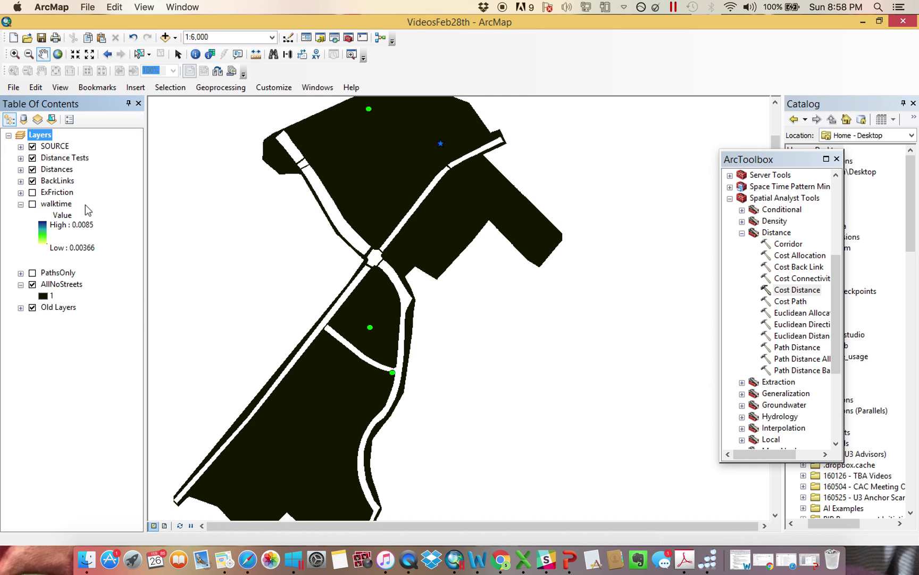
# Collapse the walktime legend, hide AllNoStreets, and display campcomb1 from the Old Layers group.
pyautogui.click(21, 203)
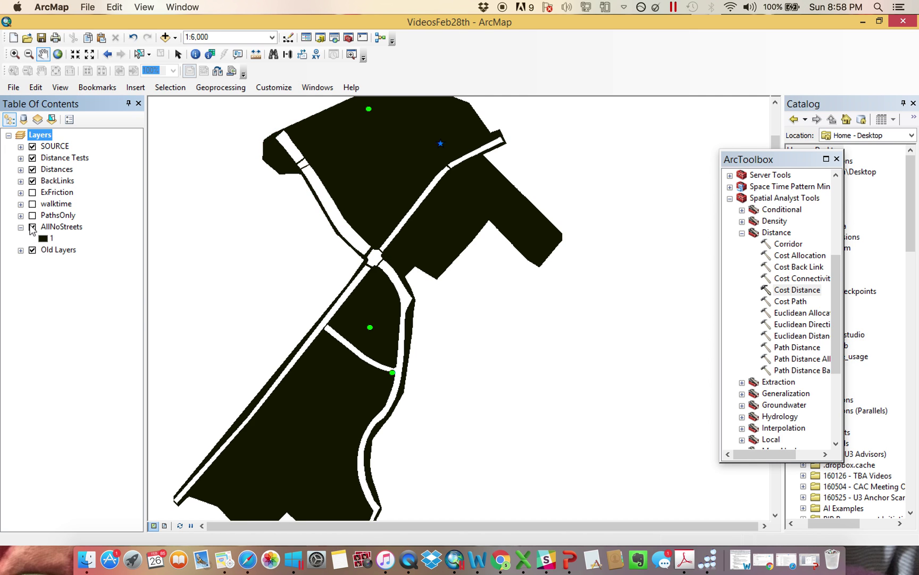
pyautogui.click(32, 227)
pyautogui.click(21, 250)
pyautogui.click(44, 273)
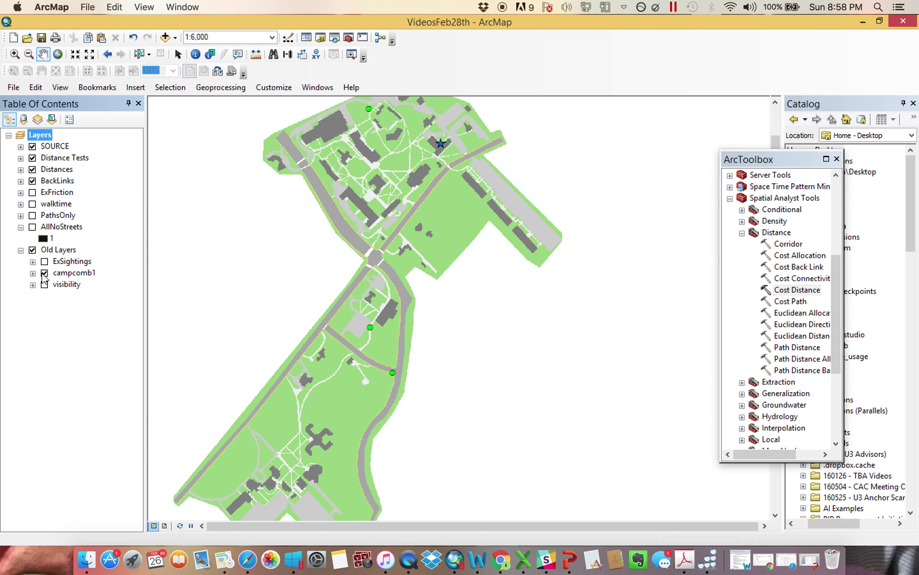
pyautogui.click(20, 250)
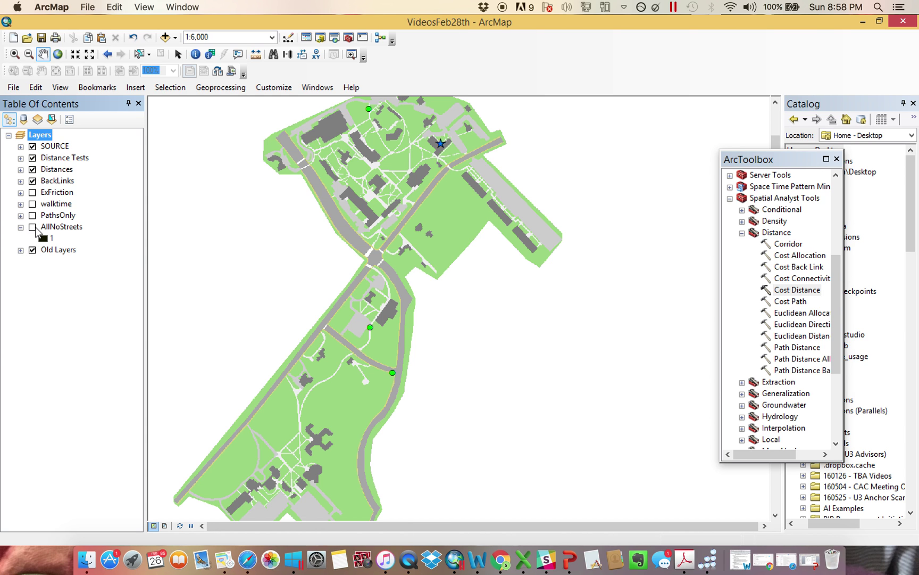
# View the AllNoStreets and PathsOnly cost surfaces one at a time over the campus map, leaving both hidden.
pyautogui.click(32, 227)
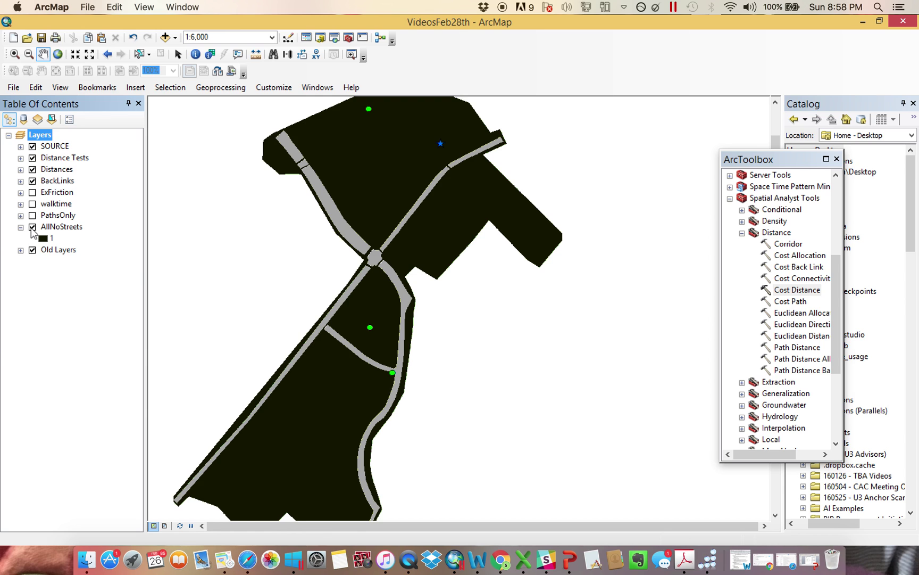
pyautogui.click(32, 227)
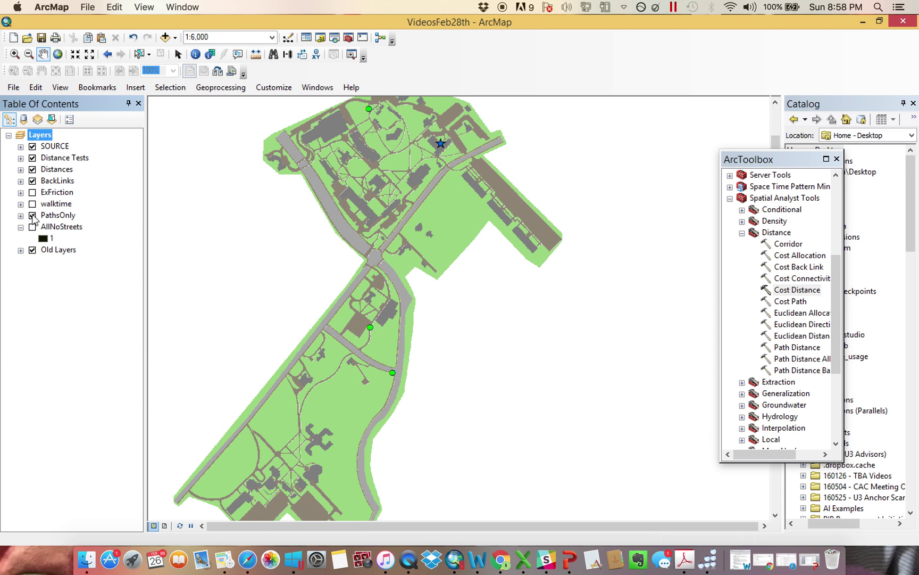
pyautogui.click(33, 216)
# Display the walktime cost surface and review its legend range, then collapse the legend and hide the layer.
pyautogui.click(33, 204)
pyautogui.click(20, 204)
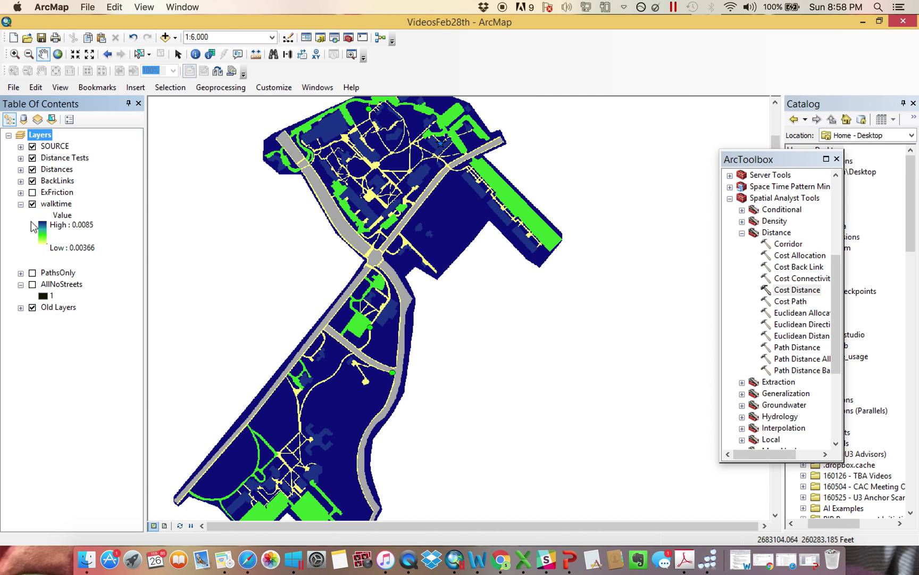
pyautogui.click(21, 203)
pyautogui.click(32, 204)
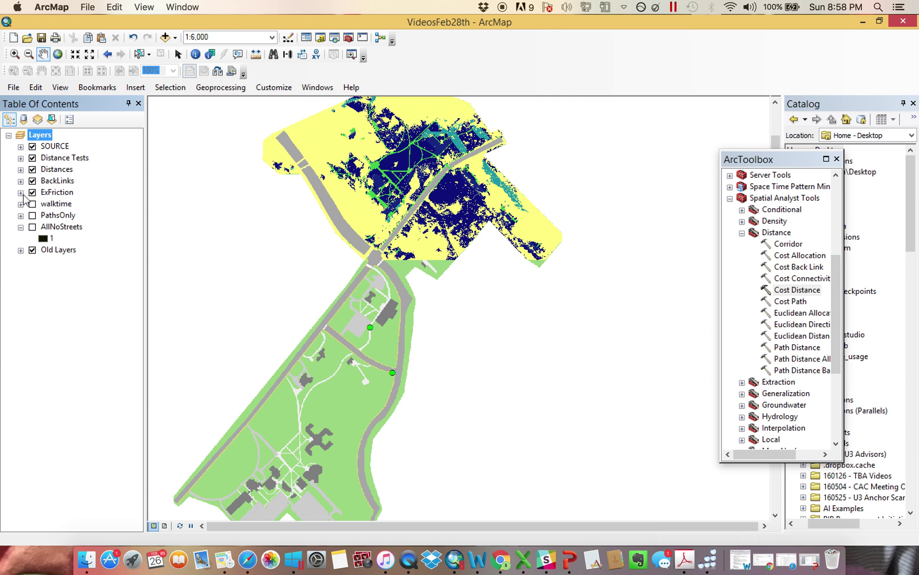
# Examine the ExFriction cost surface and its legend range, leaving the legend collapsed and the layer hidden.
pyautogui.click(21, 193)
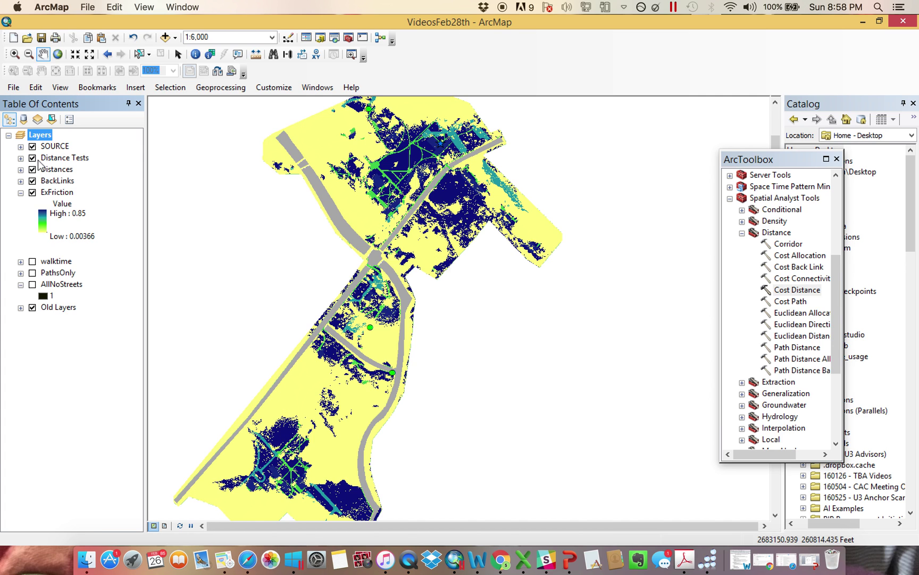
pyautogui.click(21, 192)
pyautogui.click(32, 192)
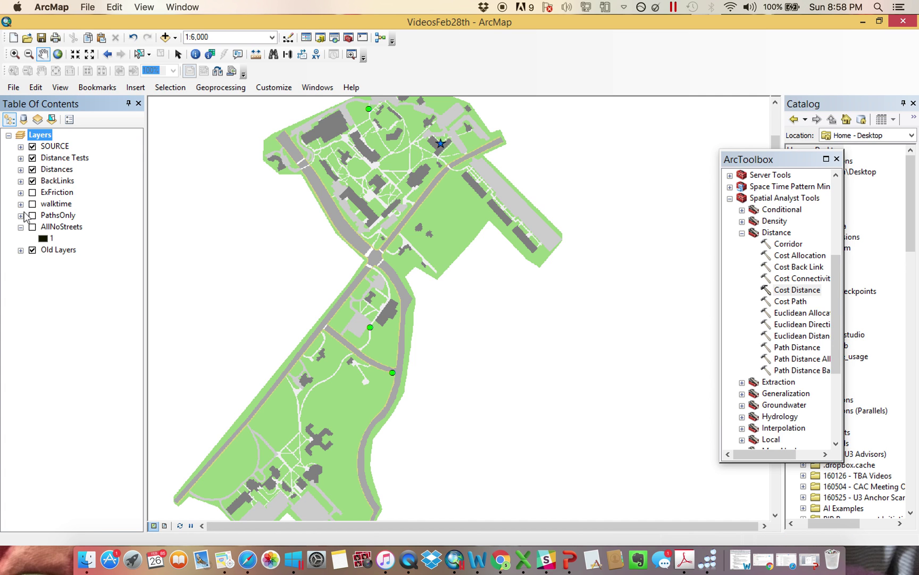
# Display the Euclidean raster from the Distances group, expand its legend, and hide Distance Tests.
pyautogui.click(20, 169)
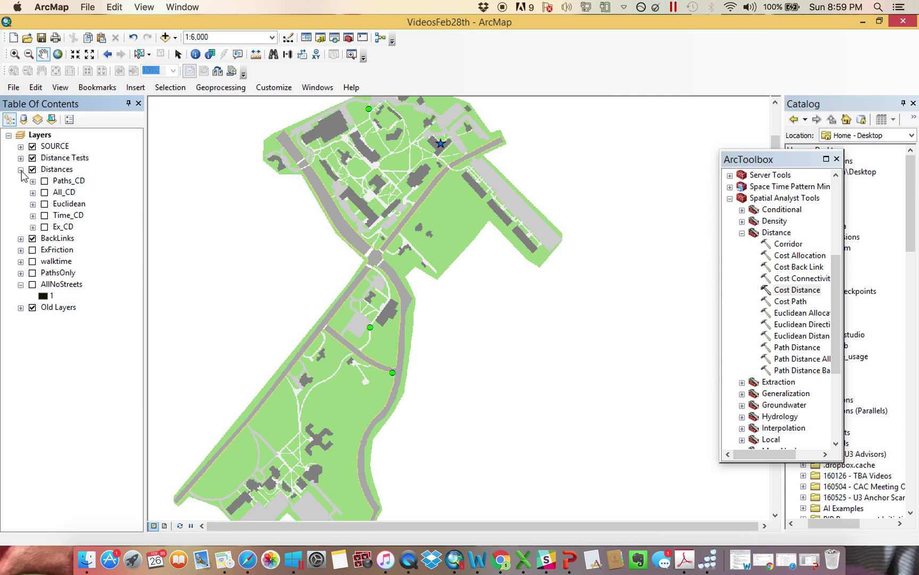
pyautogui.click(45, 204)
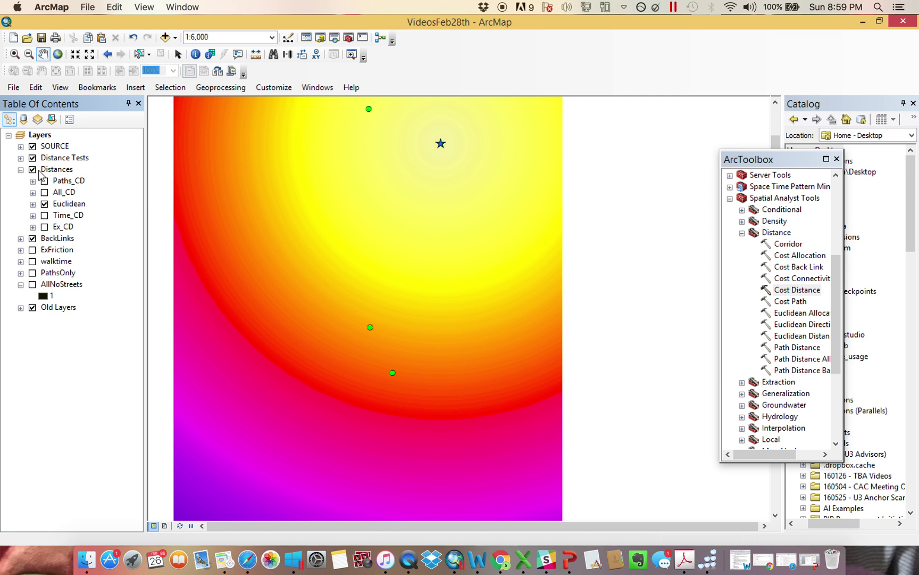
pyautogui.moveTo(333, 189); pyautogui.dragTo(328, 211)
pyautogui.click(33, 148)
pyautogui.click(32, 147)
pyautogui.click(32, 147)
pyautogui.click(33, 158)
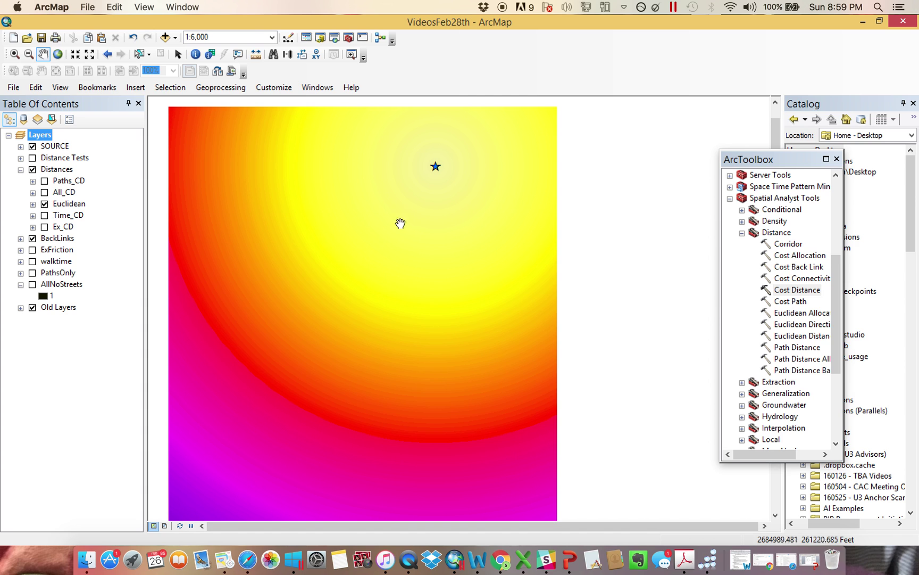
pyautogui.click(33, 204)
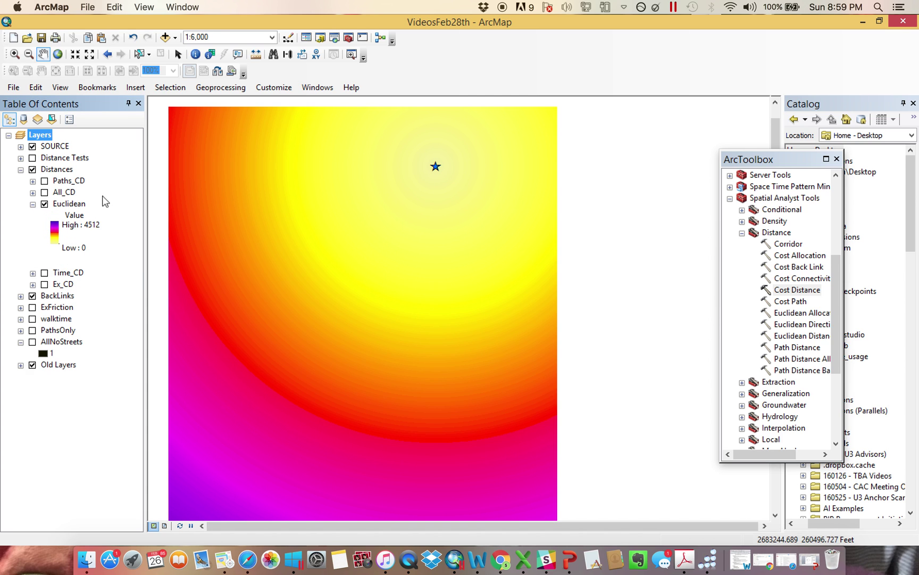
# Show All_CD in place of Euclidean and check the street gaps by switching Old Layers off and on.
pyautogui.click(45, 193)
pyautogui.click(44, 205)
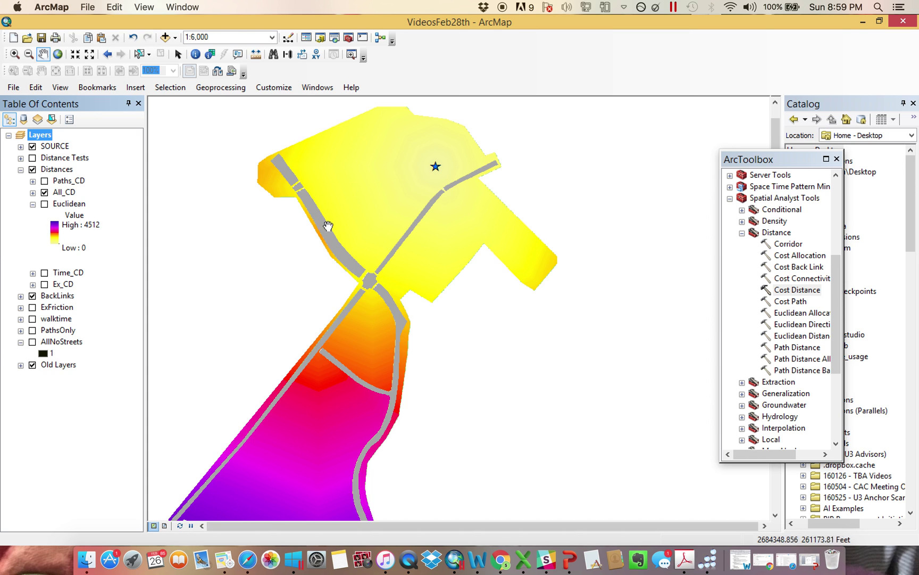
pyautogui.doubleClick(32, 366)
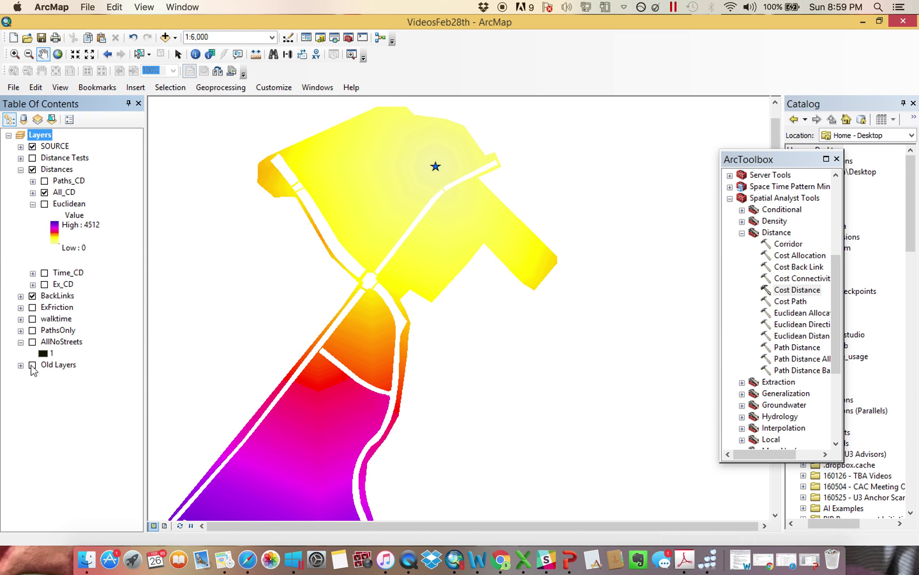
# Replace All_CD with Paths_CD on the map and hide the Old Layers group.
pyautogui.click(45, 193)
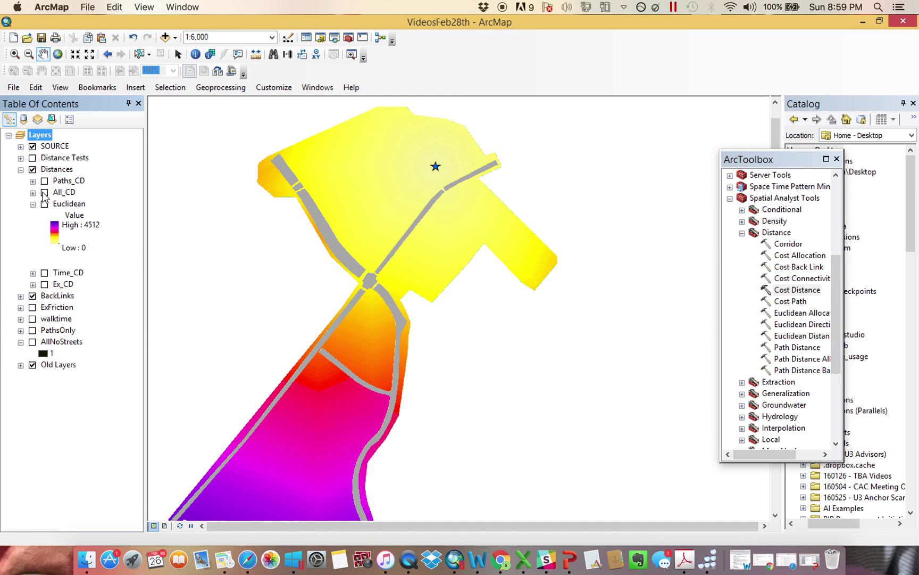
pyautogui.click(44, 180)
pyautogui.click(32, 366)
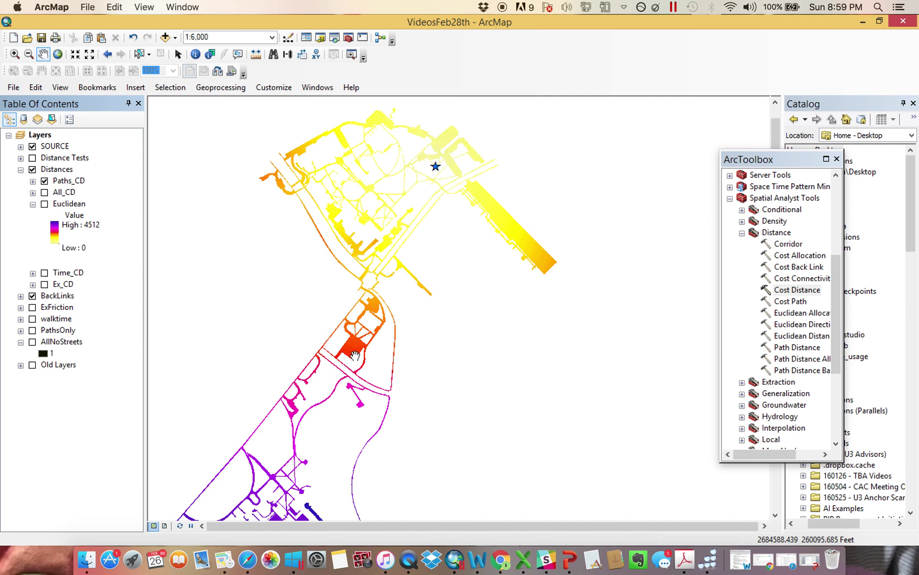
# Inspect the Euclidean distance values with the Pixel Inspector at a cell in the large paved area south of the roundabout.
pyautogui.scroll(3, 346, 352)
pyautogui.scroll(5, 347, 353)
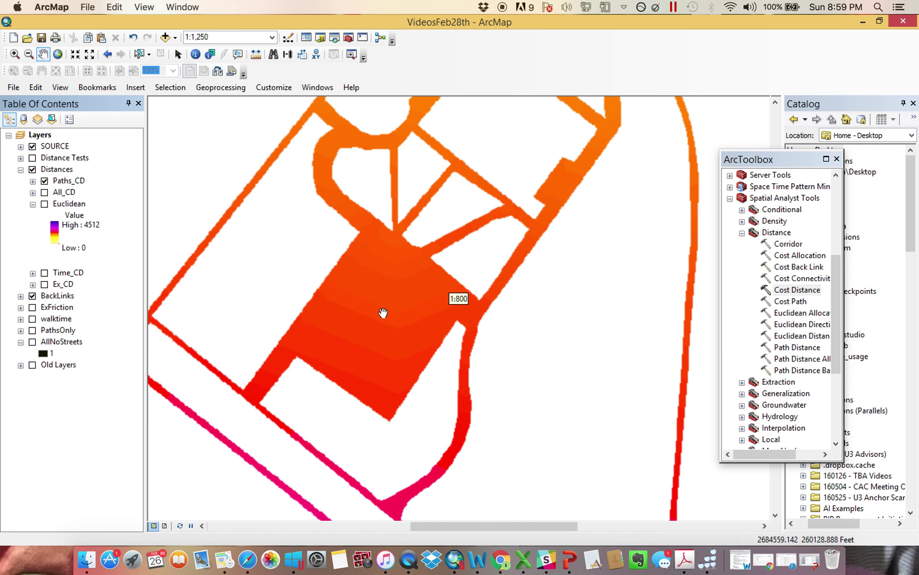
pyautogui.click(210, 54)
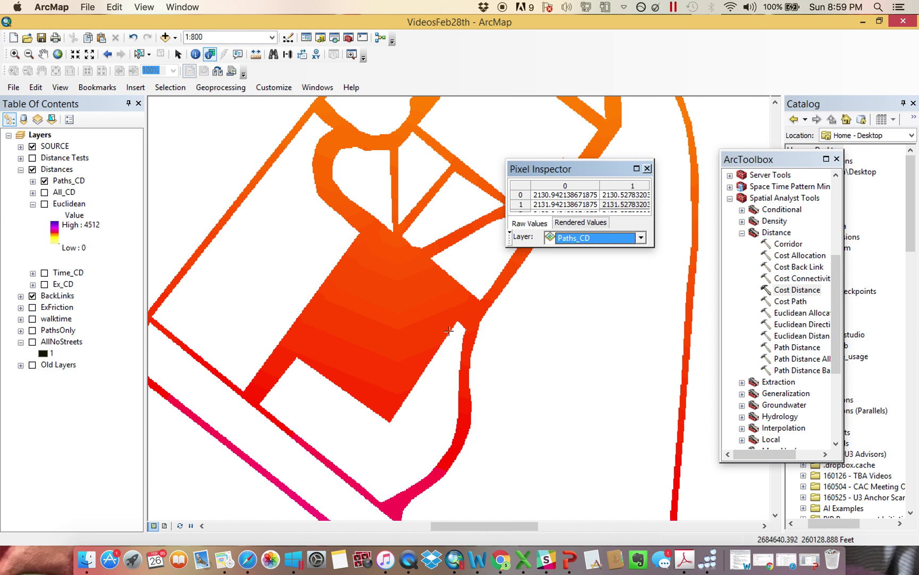
pyautogui.click(641, 237)
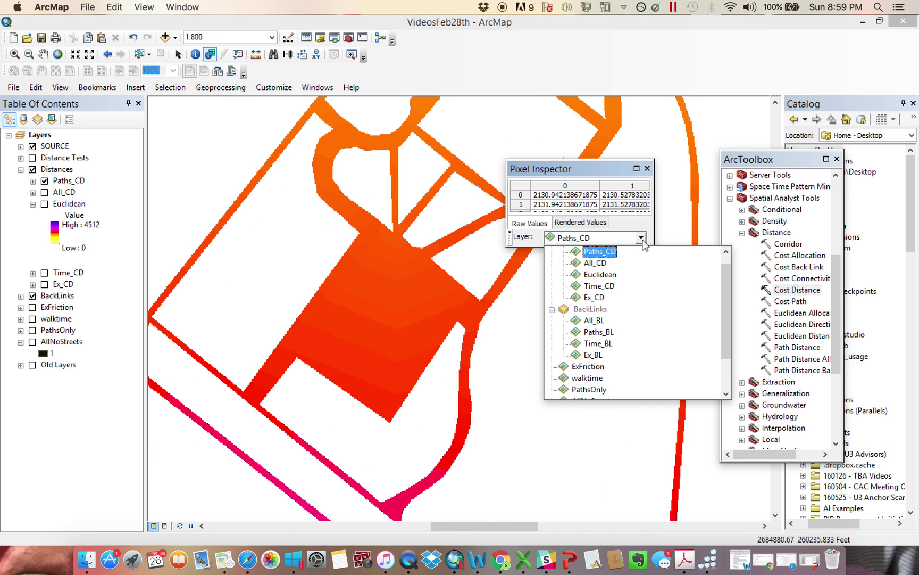
pyautogui.click(609, 274)
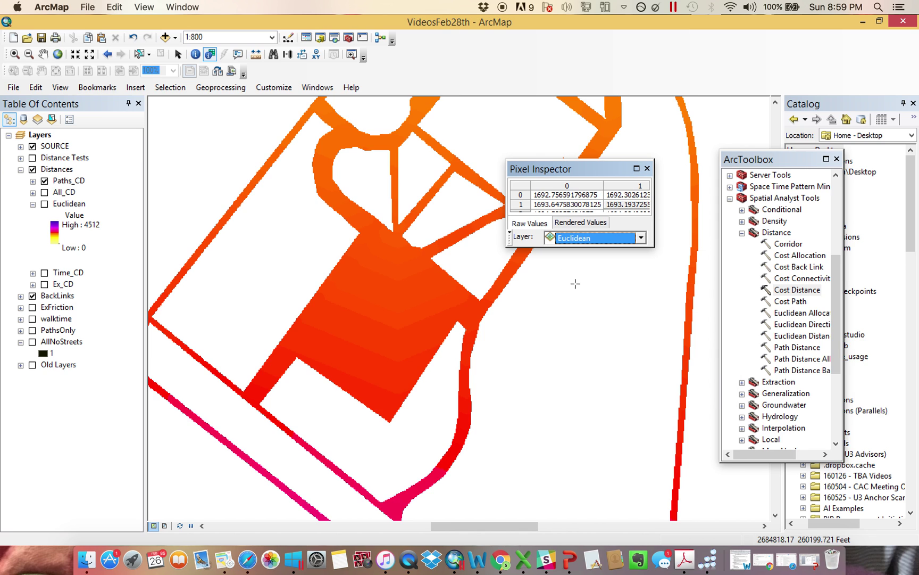
pyautogui.click(321, 336)
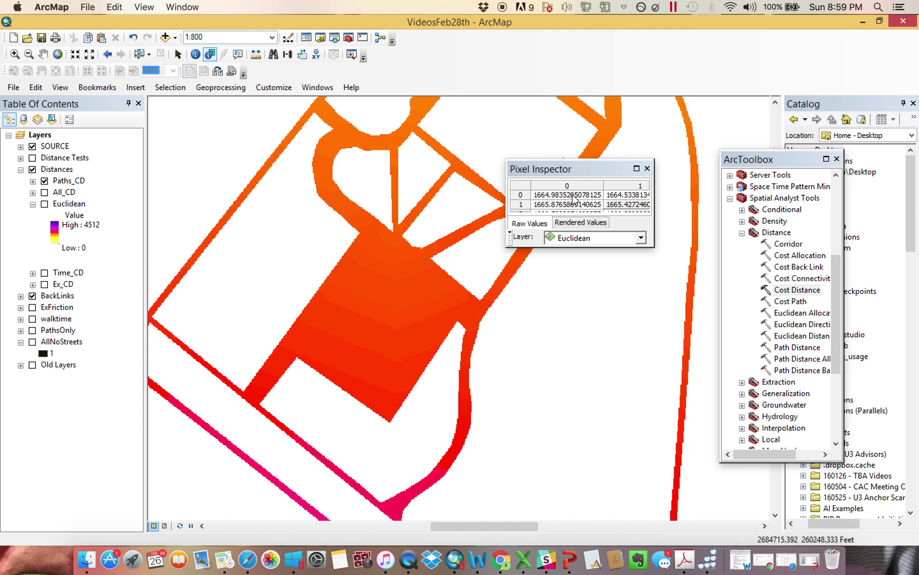
# Read the All_CD and Paths_CD values for the same cell in the Pixel Inspector to compare them with Euclidean.
pyautogui.click(642, 238)
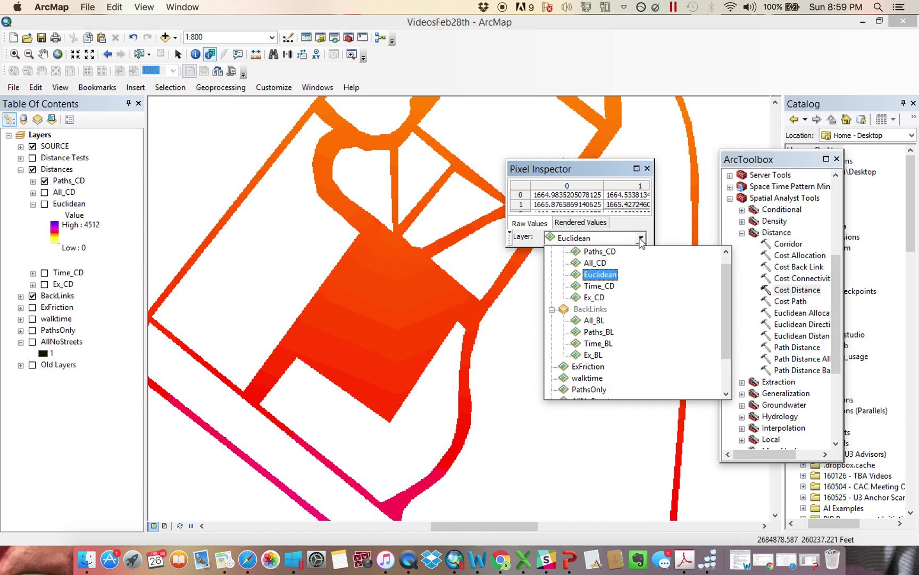
pyautogui.click(596, 263)
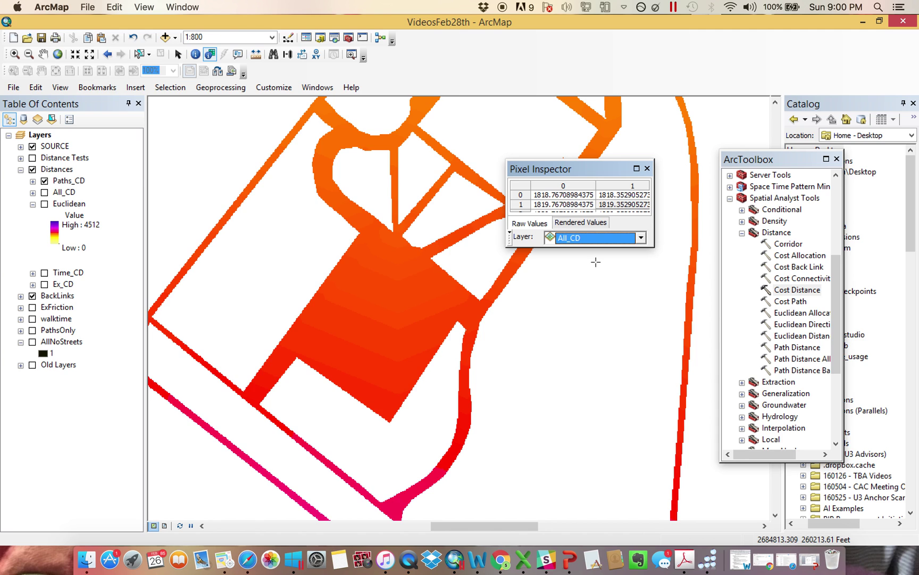
pyautogui.click(641, 238)
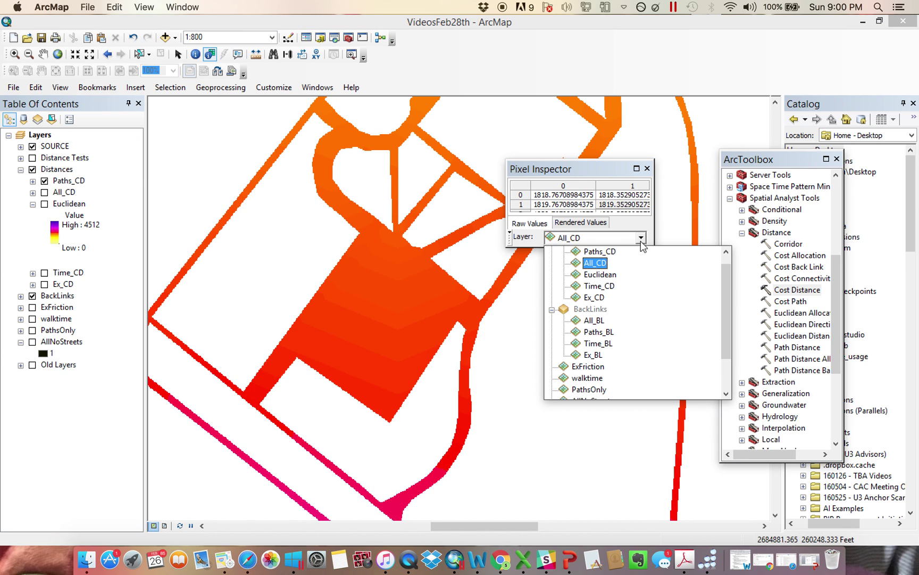
pyautogui.click(602, 253)
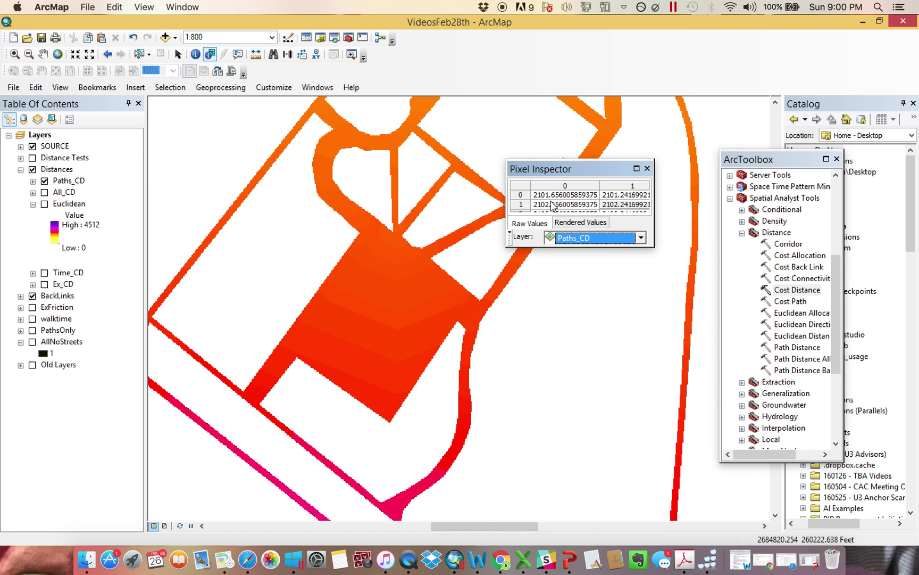
# Compare Paths_CD against the Euclidean raster by toggling their visibility, leaving only Paths_CD displayed.
pyautogui.click(45, 204)
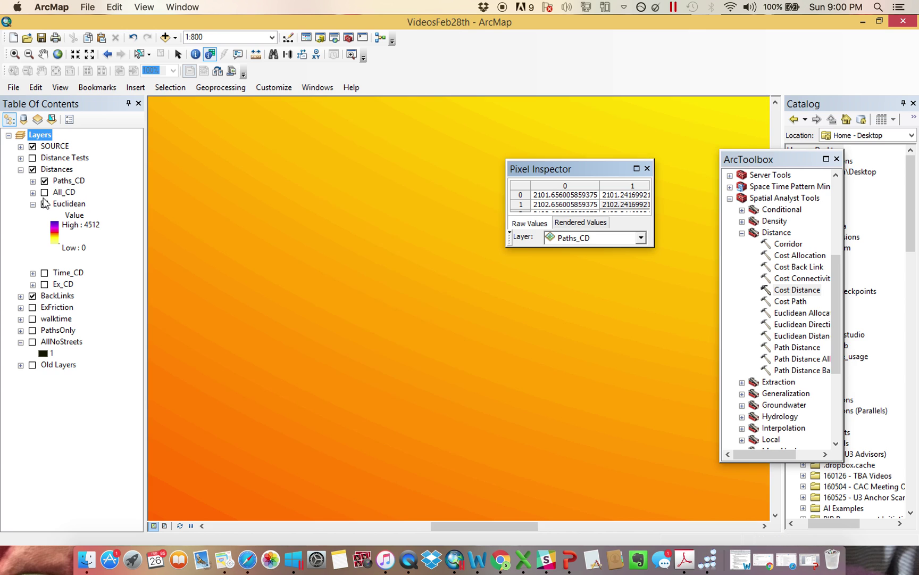
pyautogui.click(45, 181)
pyautogui.click(44, 181)
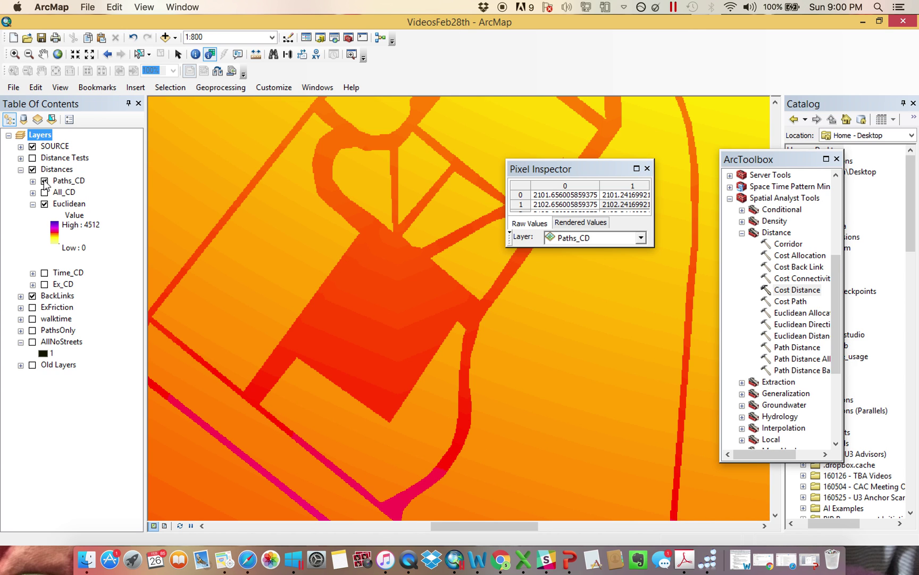
pyautogui.click(45, 181)
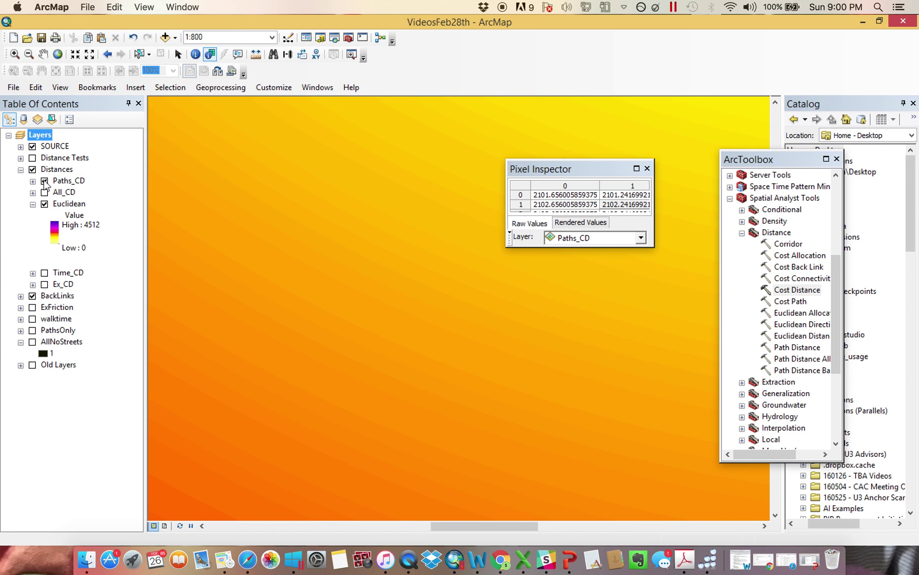
pyautogui.click(45, 180)
pyautogui.click(45, 181)
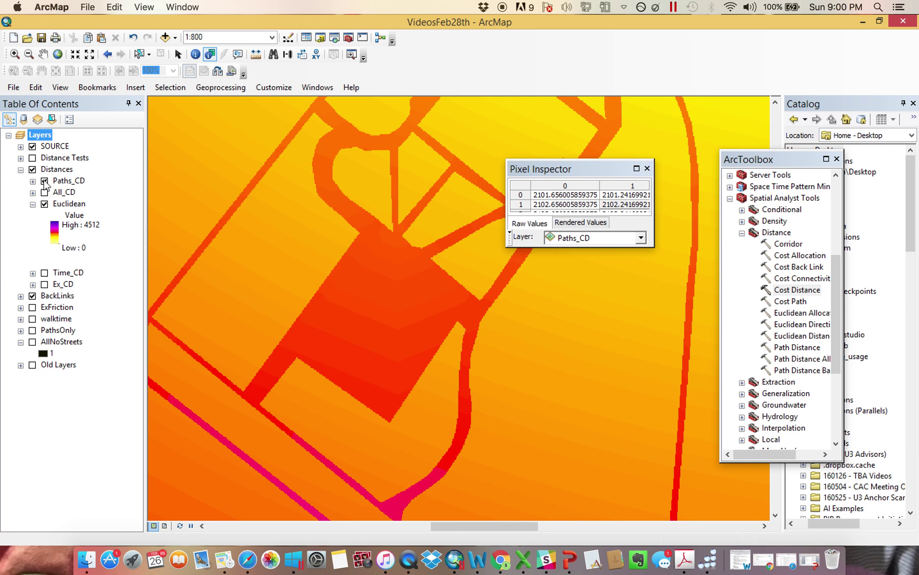
pyautogui.click(45, 181)
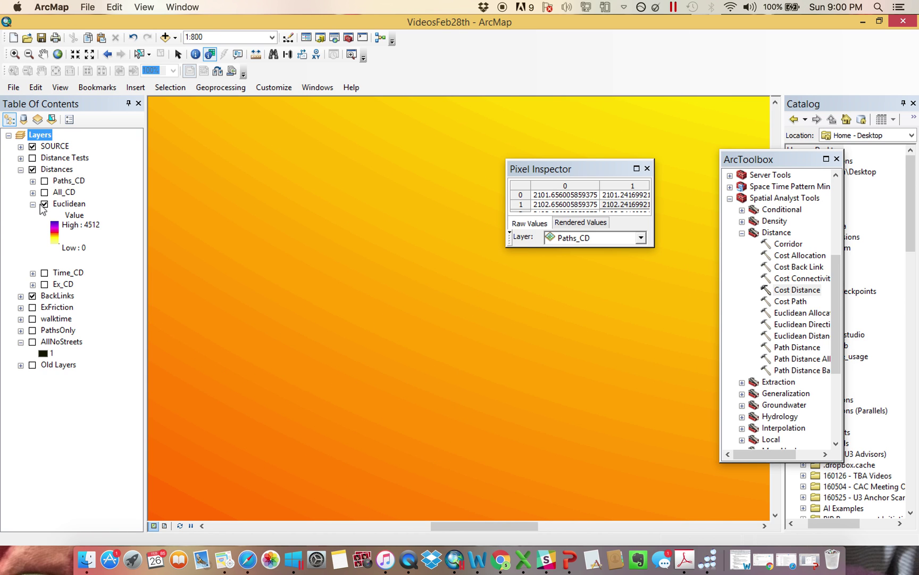
pyautogui.click(45, 204)
# Display Time_CD instead of Paths_CD at full extent and review its class legend with the Pixel Inspector moved clear of the raster.
pyautogui.scroll(5, 358, 260)
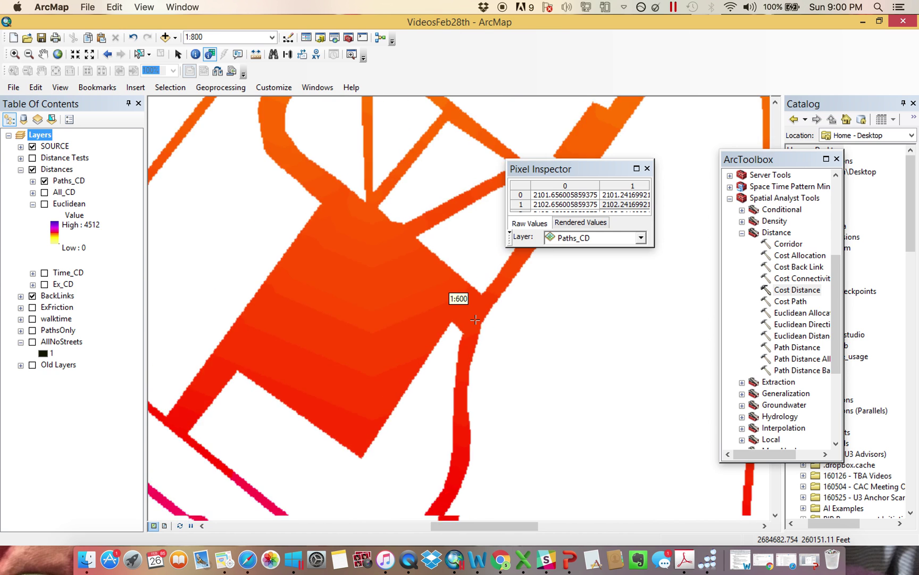
pyautogui.click(45, 181)
pyautogui.scroll(4, 456, 273)
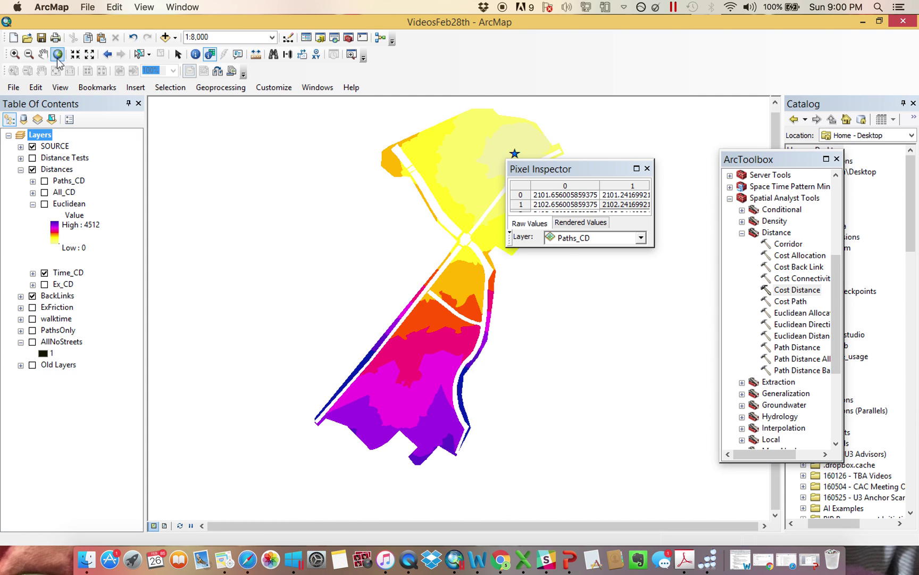
pyautogui.click(32, 273)
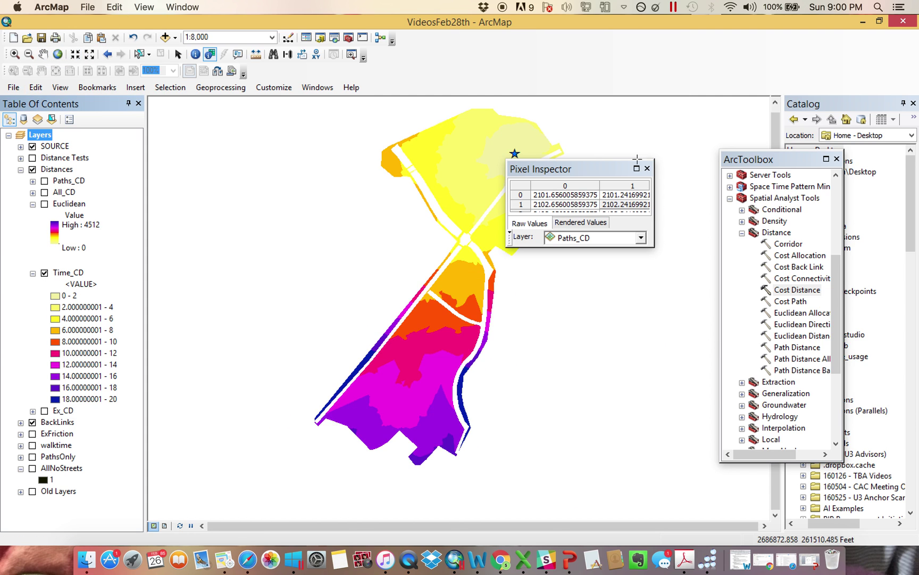
pyautogui.moveTo(585, 170); pyautogui.dragTo(690, 314)
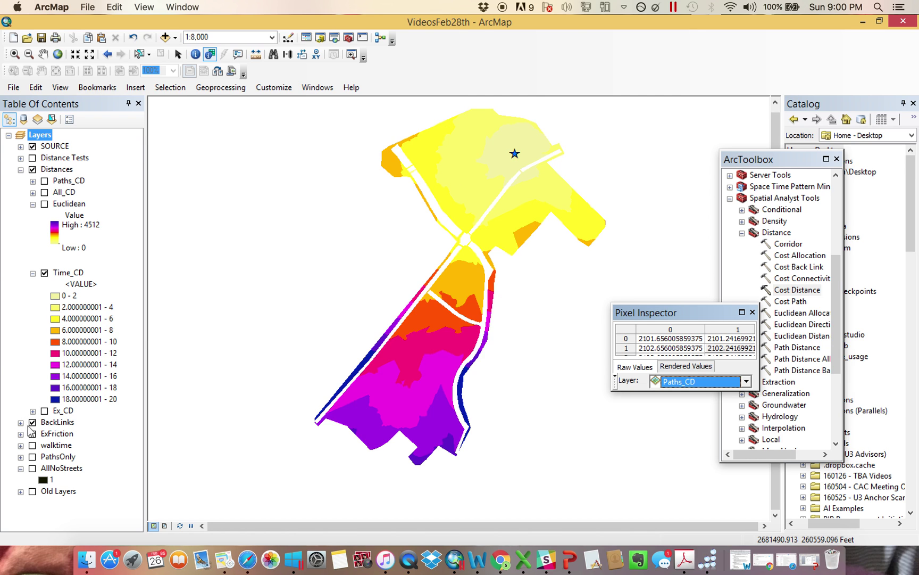
pyautogui.click(33, 272)
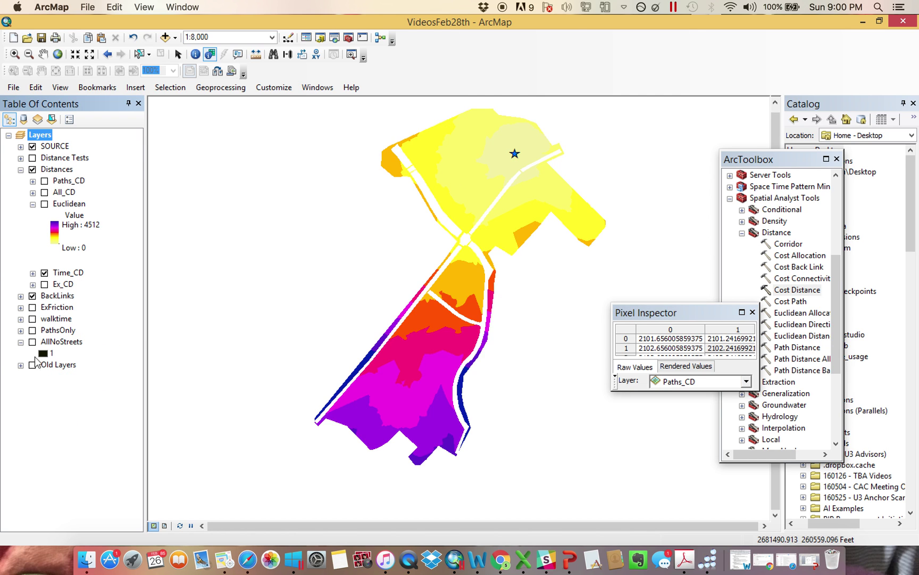
# Display the walktime cost surface and hide the Distances group covering it.
pyautogui.click(32, 318)
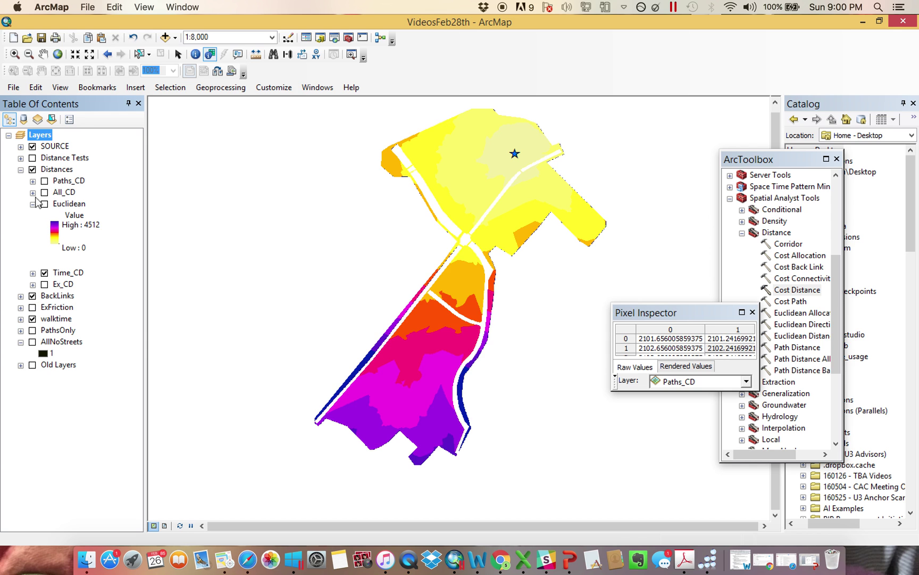
pyautogui.scroll(-8, 438, 333)
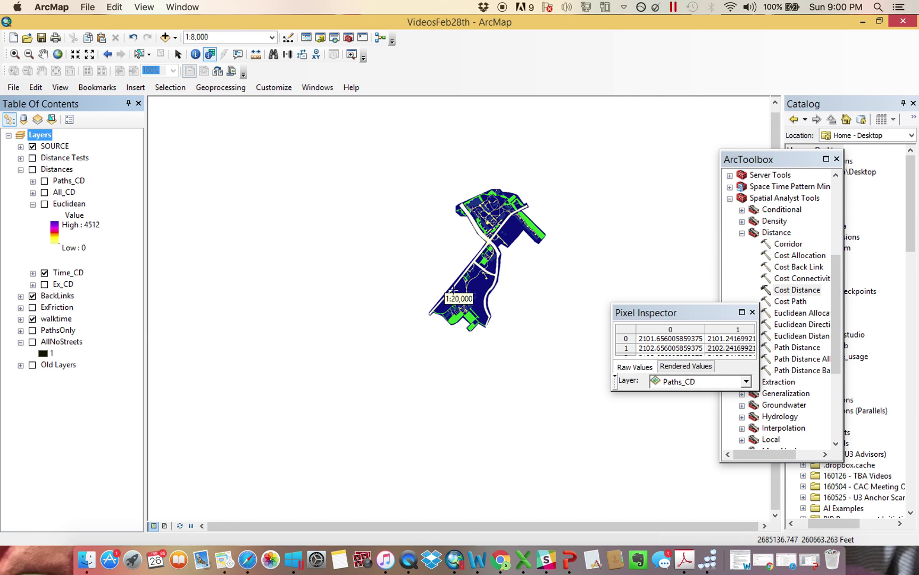
# Read the walktime surface's cell values on the curved yellow path and the surrounding ground with the Pixel Inspector.
pyautogui.scroll(-4, 326, 437)
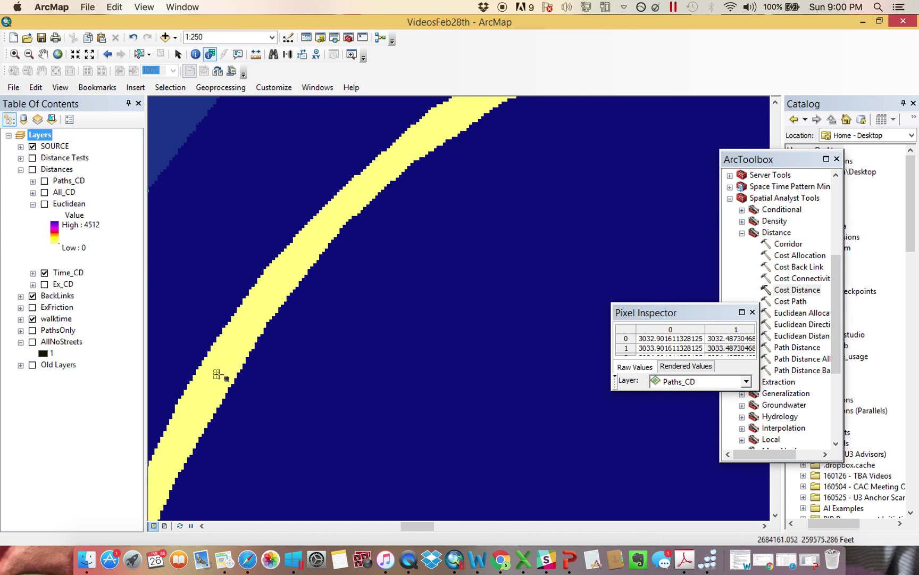
pyautogui.click(746, 381)
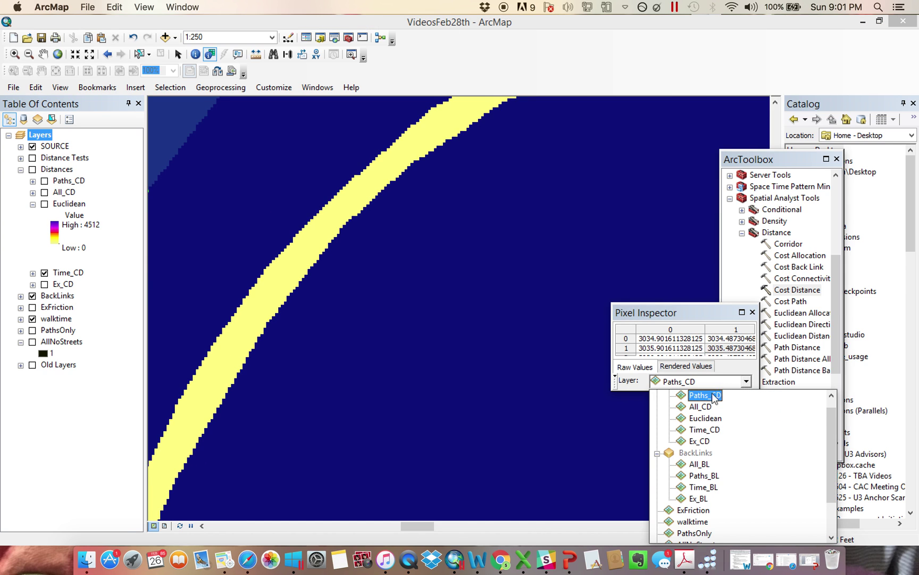
pyautogui.scroll(-1, 699, 505)
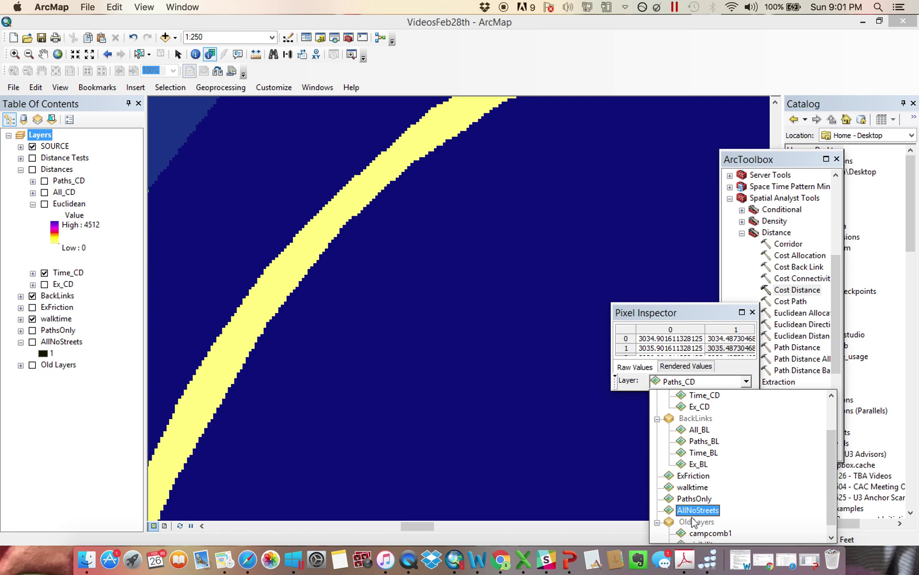
pyautogui.click(695, 487)
pyautogui.click(208, 380)
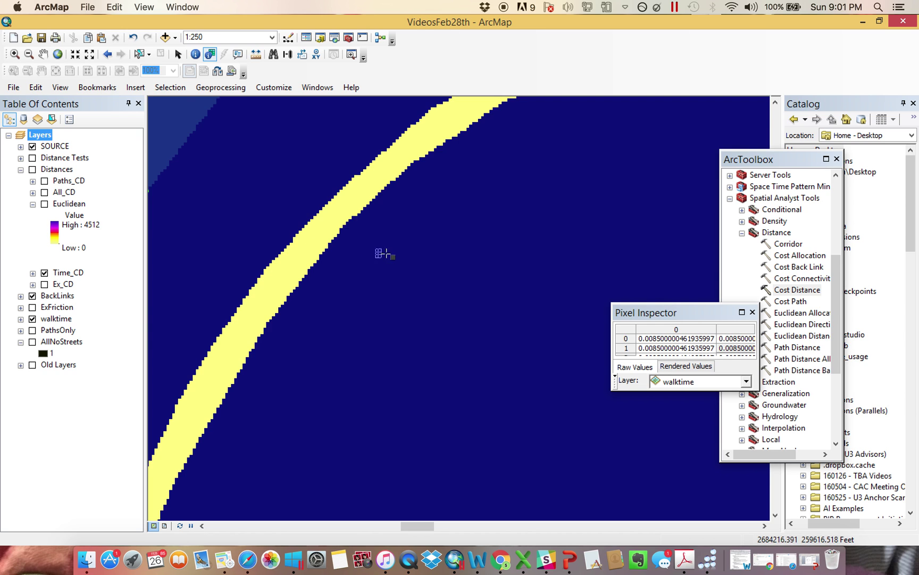
# Hide the walktime cost surface and show the Distances group again so Time_CD is displayed.
pyautogui.scroll(-3, 483, 272)
pyautogui.scroll(4, 483, 272)
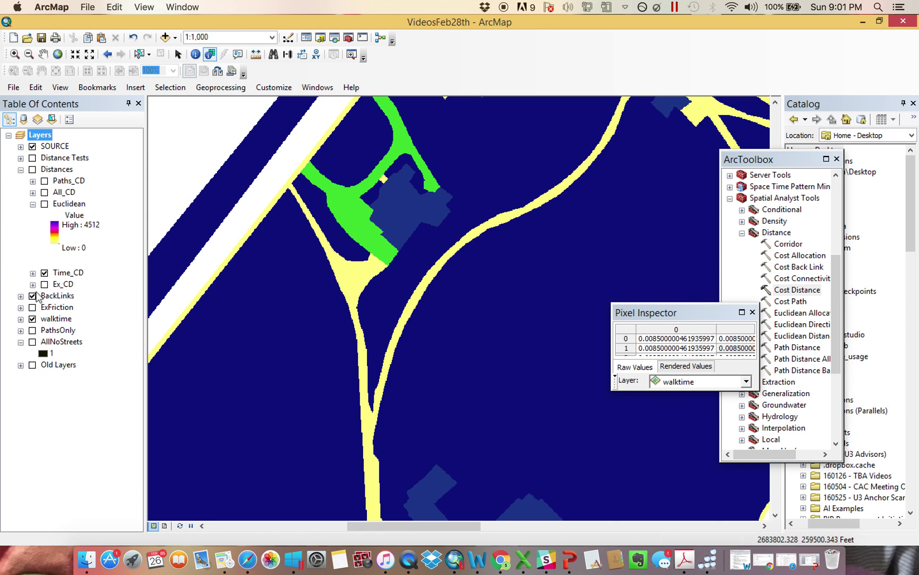
pyautogui.scroll(1, 468, 342)
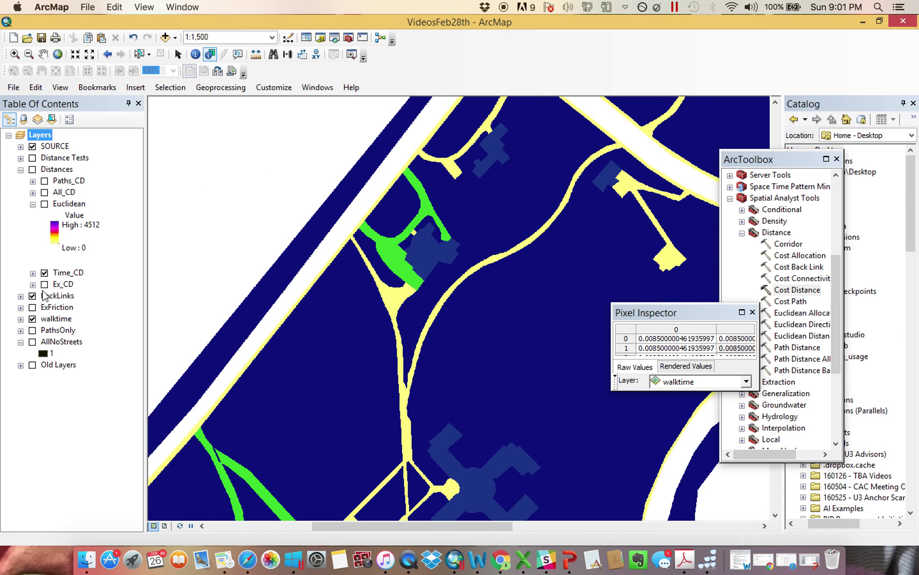
pyautogui.click(33, 319)
pyautogui.click(32, 169)
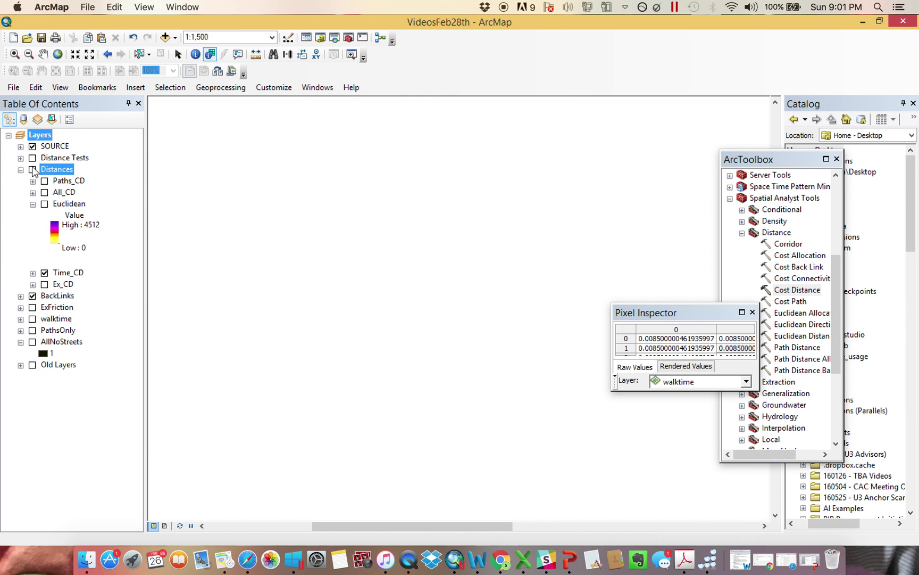
pyautogui.scroll(2, 393, 272)
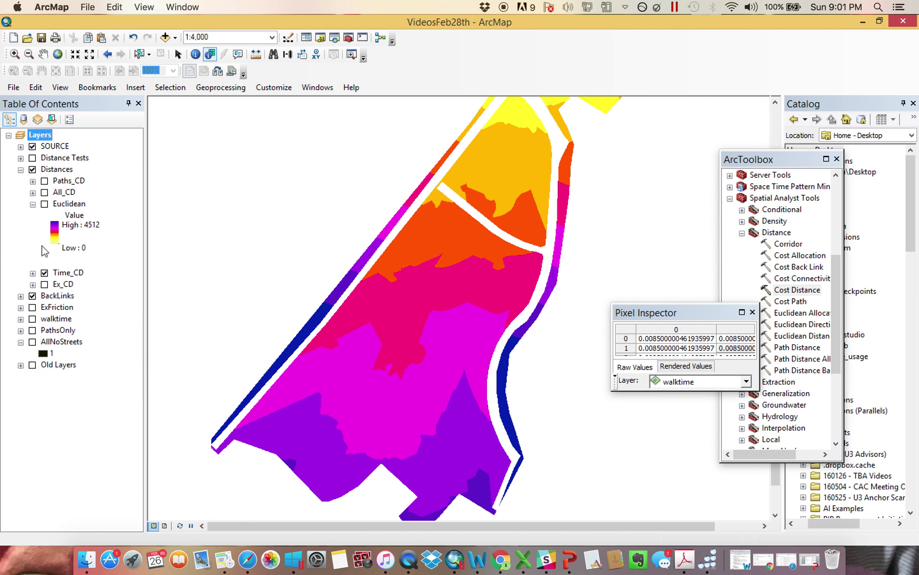
# Expand the Old Layers group and display it beneath the Time_CD raster.
pyautogui.rightClick(71, 276)
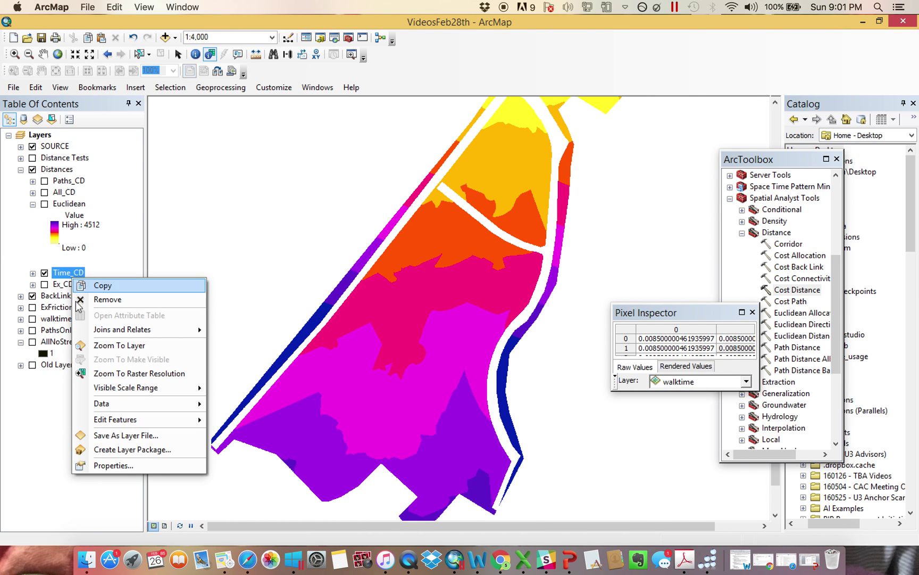
pyautogui.click(20, 365)
pyautogui.click(32, 365)
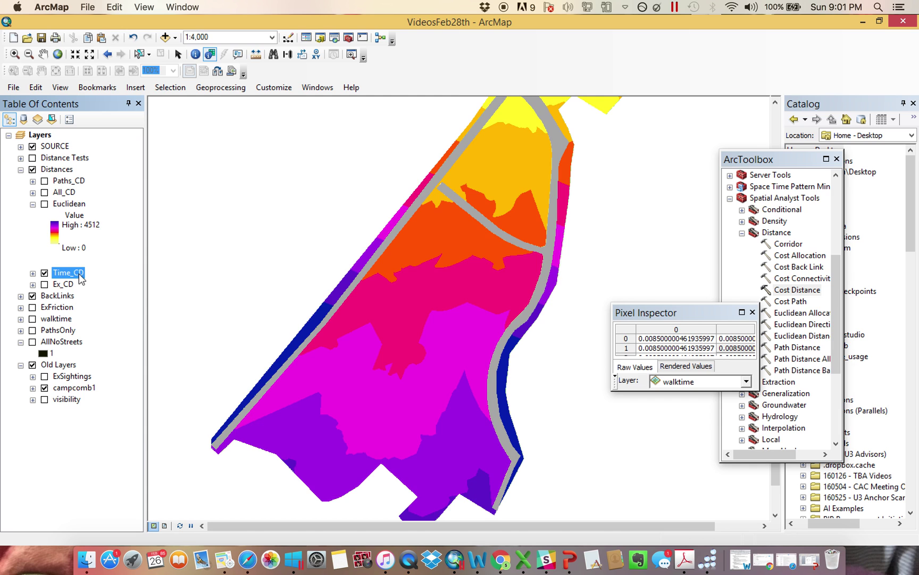
# Set the Time_CD layer's transparency to 50% and look closer at the campus features showing through it.
pyautogui.rightClick(81, 279)
pyautogui.click(140, 460)
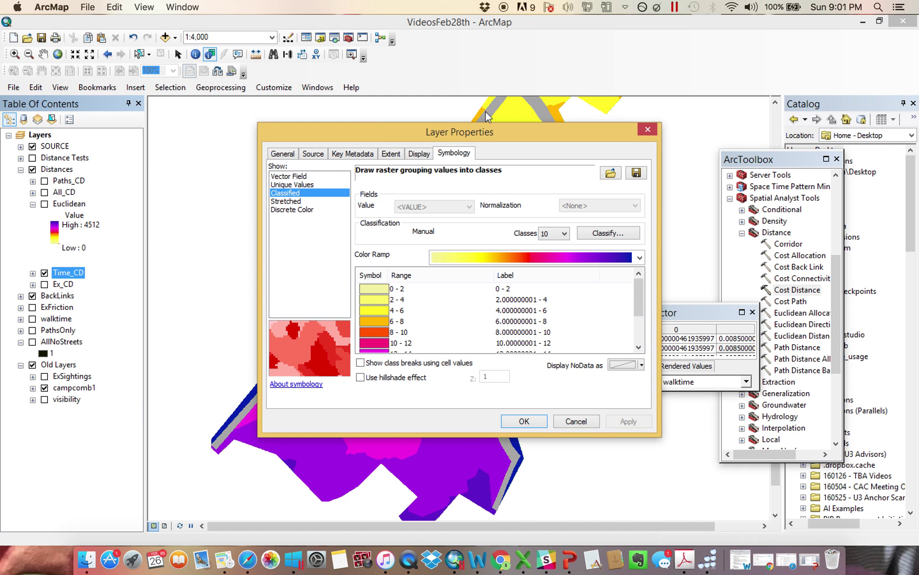
pyautogui.click(420, 156)
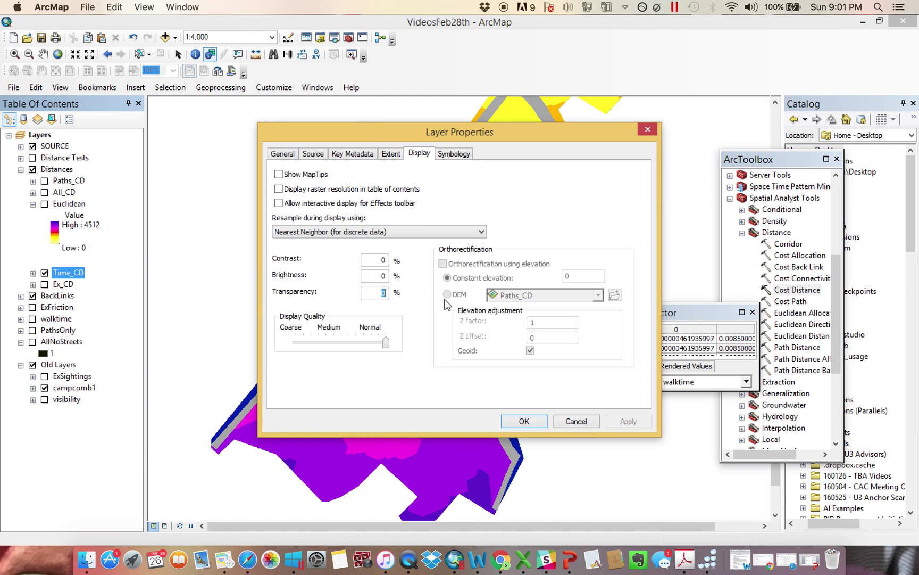
pyautogui.write('50')
pyautogui.press('Return')
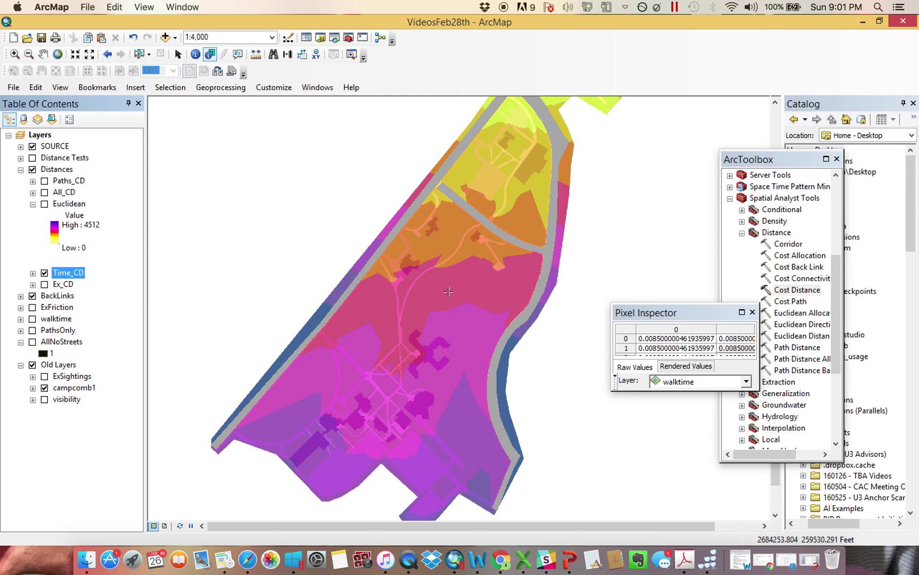
pyautogui.scroll(-3, 452, 296)
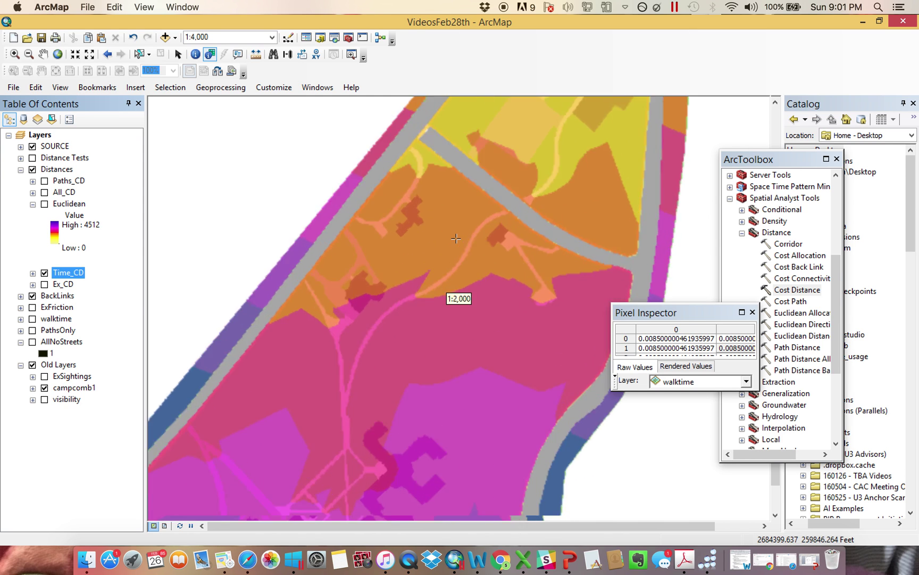
# Hide Time_CD and display the ExSightings points over the campcomb1 campus map.
pyautogui.click(45, 272)
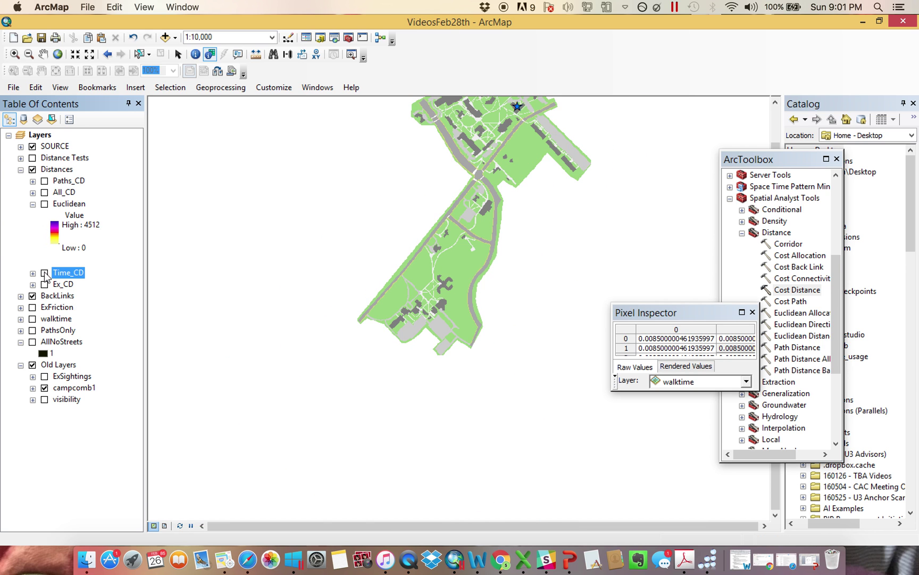
pyautogui.click(43, 53)
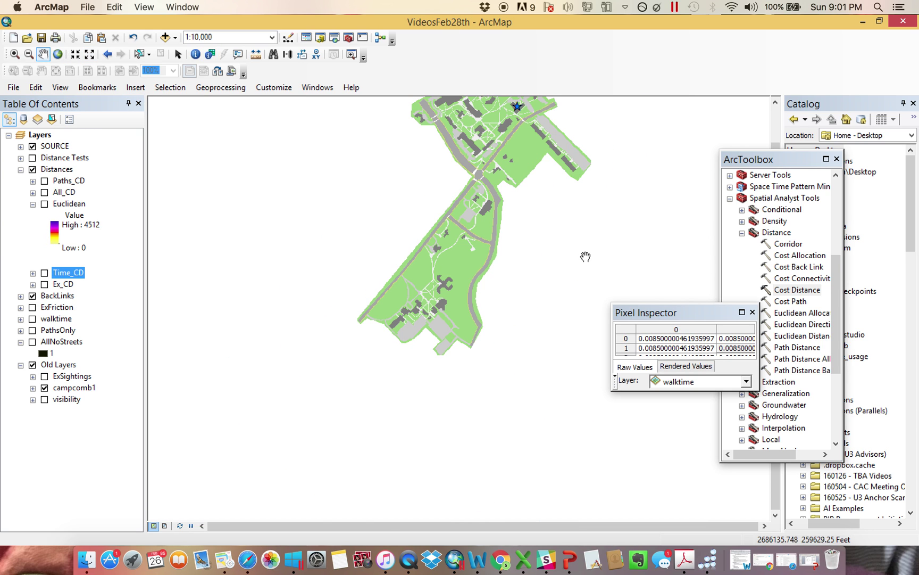
pyautogui.moveTo(585, 256); pyautogui.dragTo(476, 351)
pyautogui.scroll(2, 452, 300)
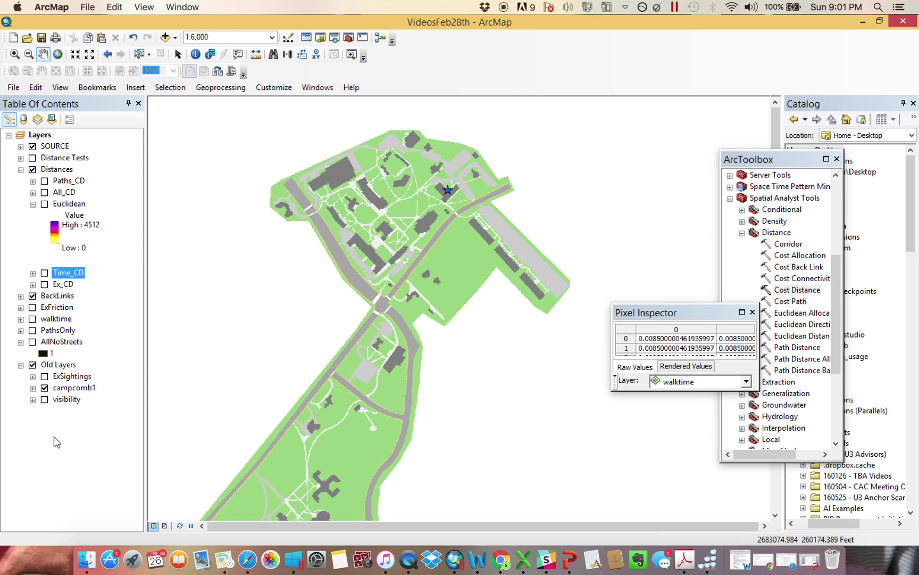
pyautogui.click(45, 376)
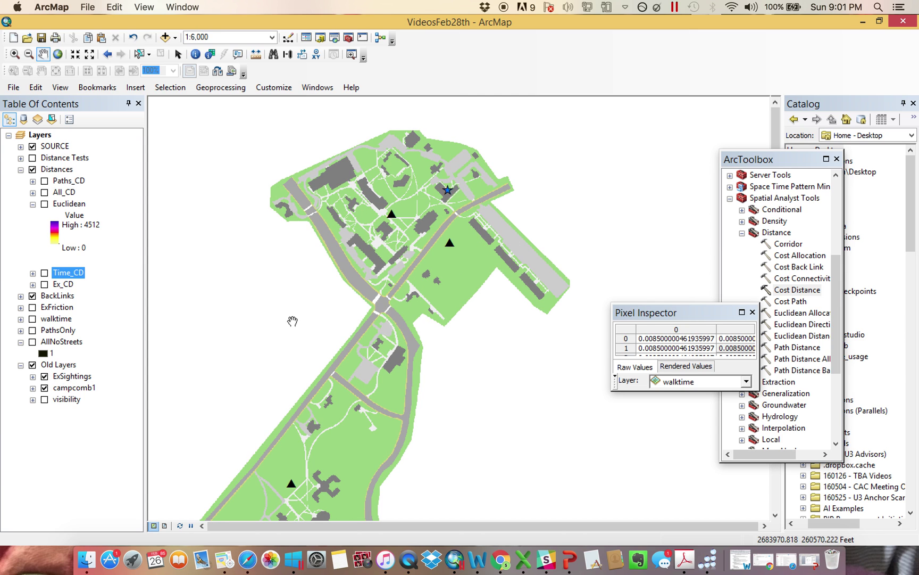
# Move the visibility layer above campcomb1 and switch it on and off to view its coverage around the sightings.
pyautogui.moveTo(59, 400); pyautogui.dragTo(46, 392)
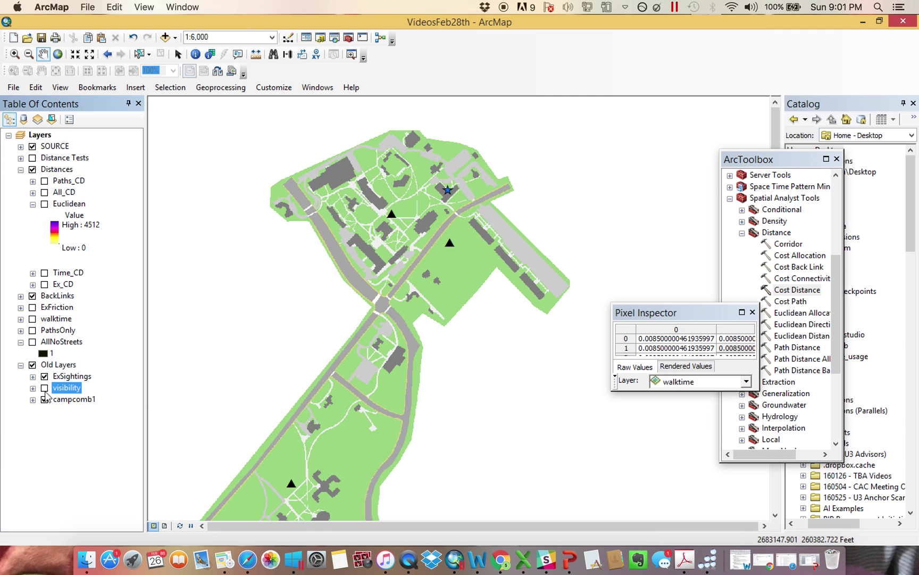
pyautogui.click(45, 388)
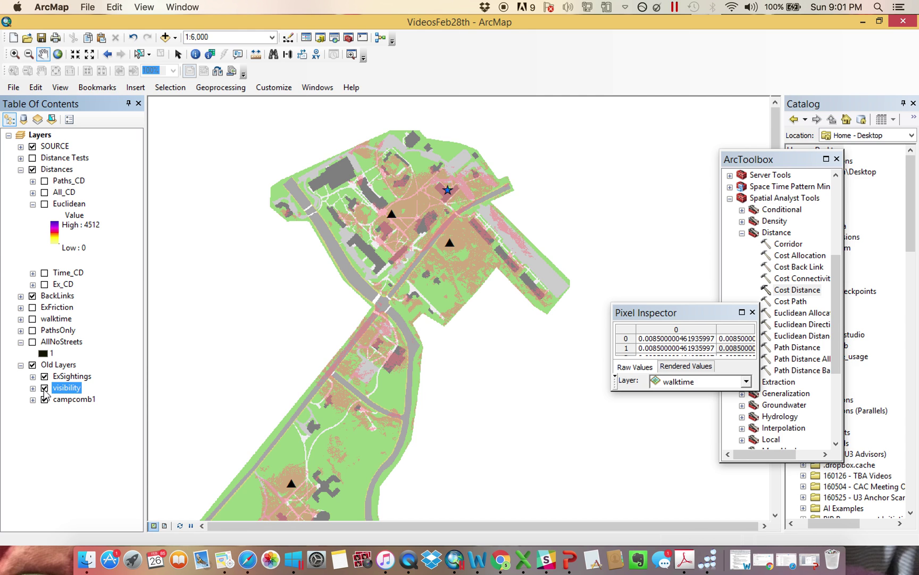
pyautogui.click(45, 388)
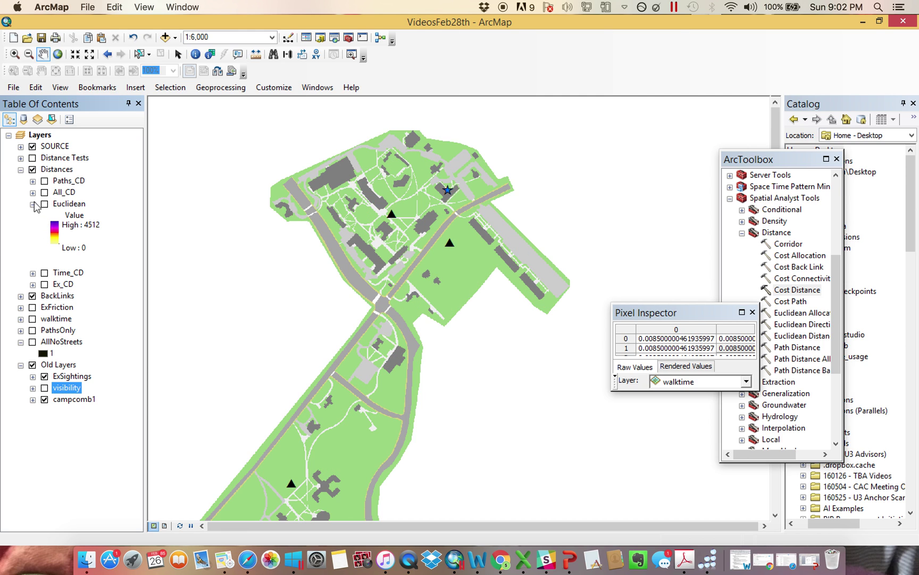
# Collapse the Euclidean legend and display the Ex_CD raster with its legend expanded.
pyautogui.click(33, 204)
pyautogui.click(45, 227)
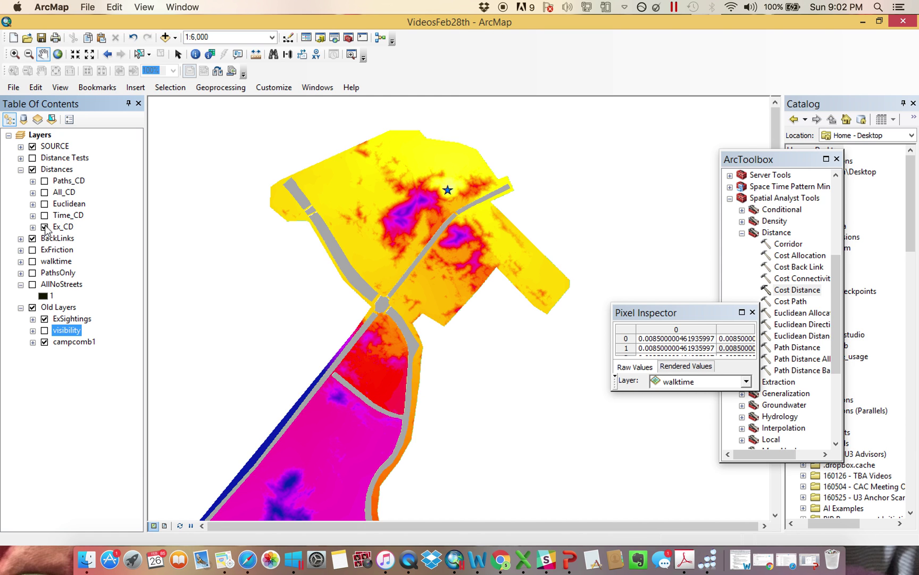
pyautogui.click(20, 238)
pyautogui.click(20, 238)
pyautogui.click(33, 227)
# Review the legend ranges of Time_CD, Euclidean, All_CD and Paths_CD in turn to compare them with Ex_CD.
pyautogui.click(33, 216)
pyautogui.click(33, 216)
pyautogui.click(33, 204)
pyautogui.click(33, 204)
pyautogui.click(33, 192)
pyautogui.click(33, 192)
pyautogui.click(33, 181)
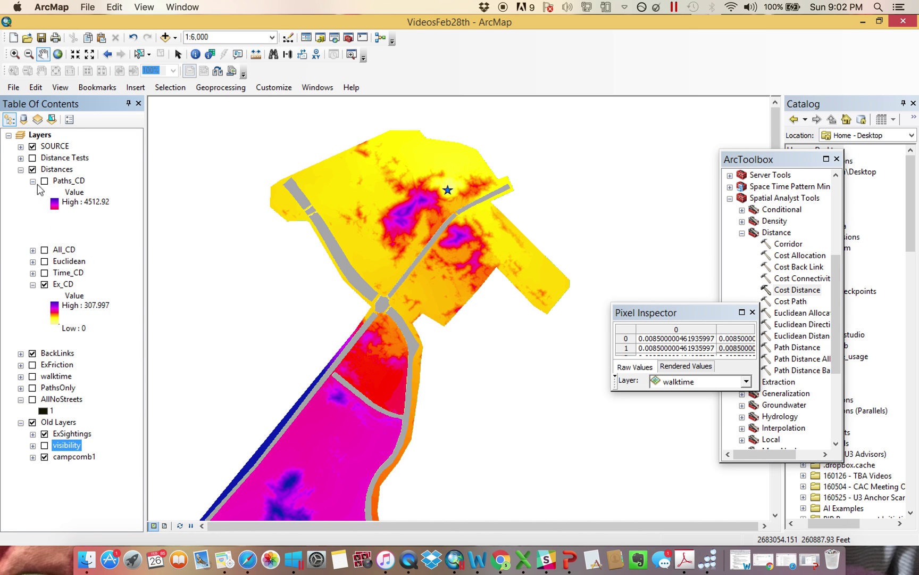
pyautogui.click(33, 181)
pyautogui.click(66, 228)
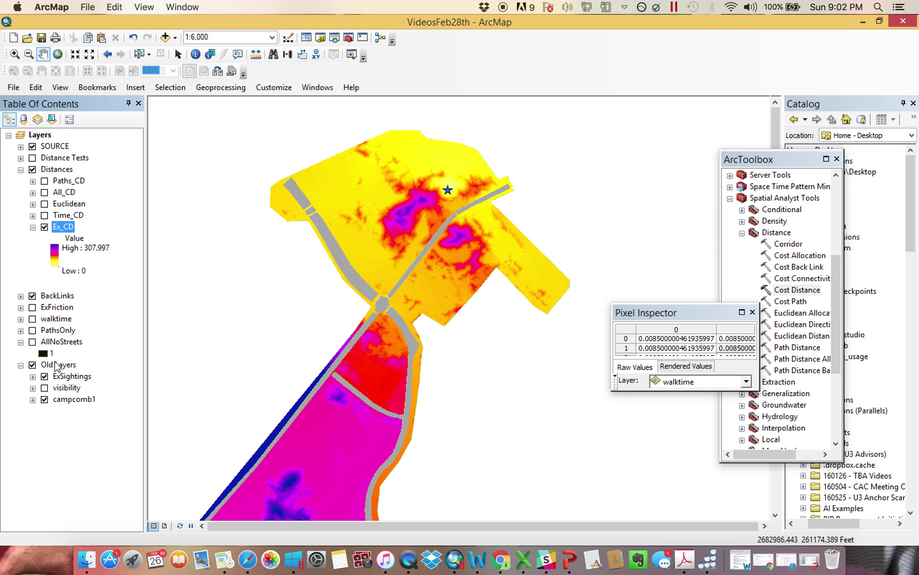
# Move the visibility layer above SOURCE and toggle it on and off over Ex_CD to compare the two.
pyautogui.moveTo(68, 391); pyautogui.dragTo(47, 158)
pyautogui.click(31, 147)
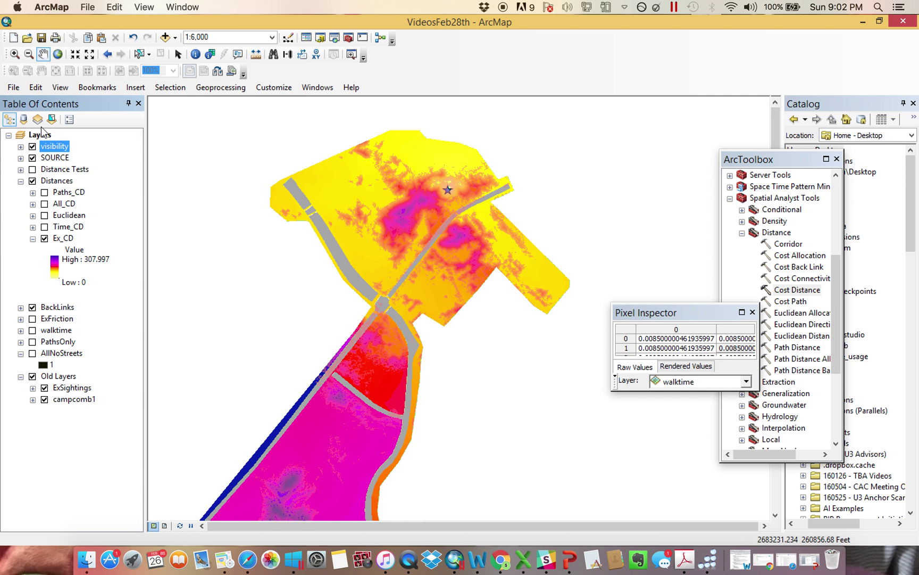
pyautogui.click(32, 147)
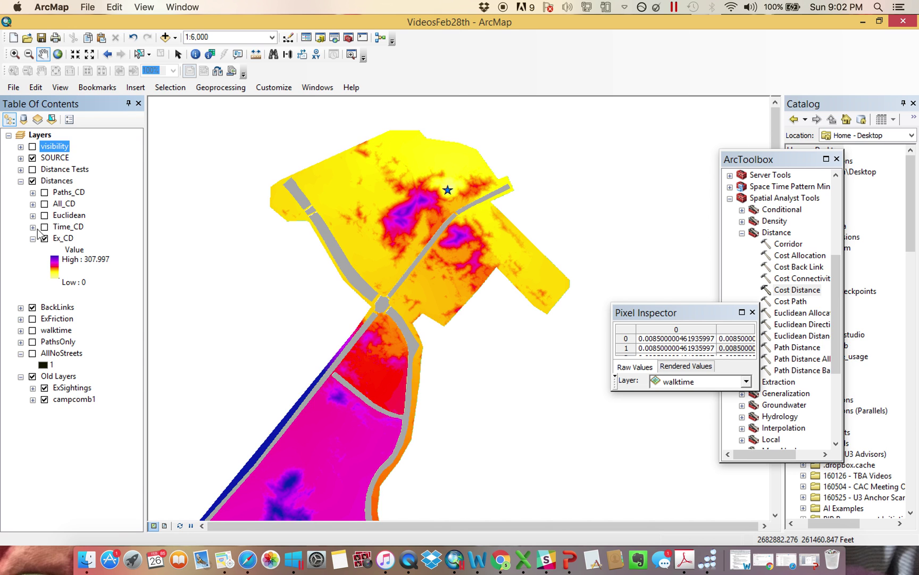
# Collapse and hide the Ex_CD layer, and close the Pixel Inspector.
pyautogui.click(32, 239)
pyautogui.click(44, 239)
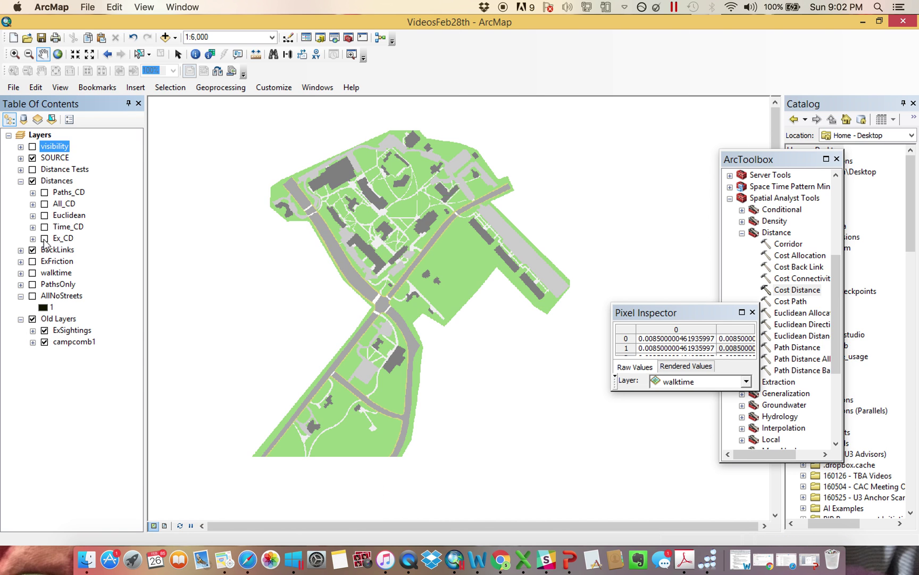
pyautogui.click(752, 312)
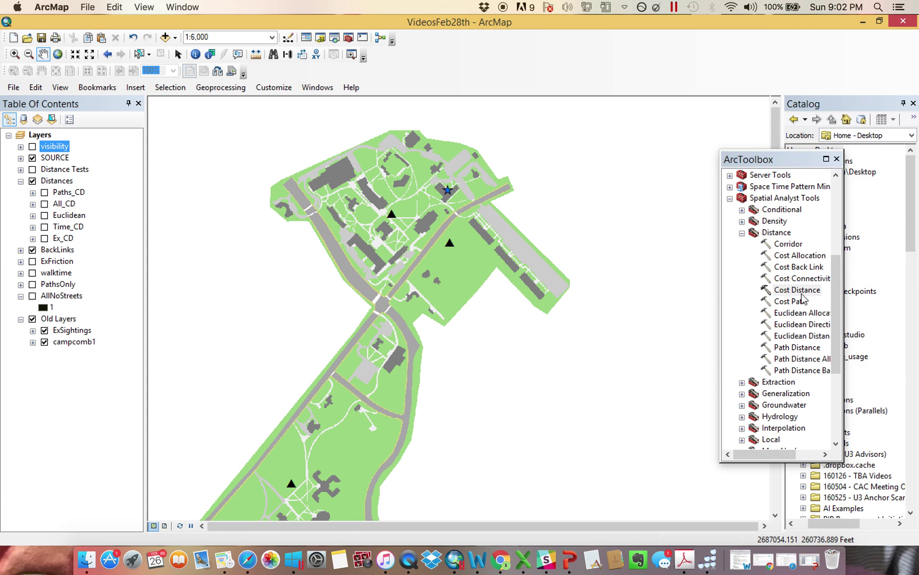
# Try walktime and ExFriction in turn as the input cost raster of the Cost Distance tool, closing it without running.
pyautogui.doubleClick(798, 289)
pyautogui.moveTo(669, 70); pyautogui.dragTo(554, 76)
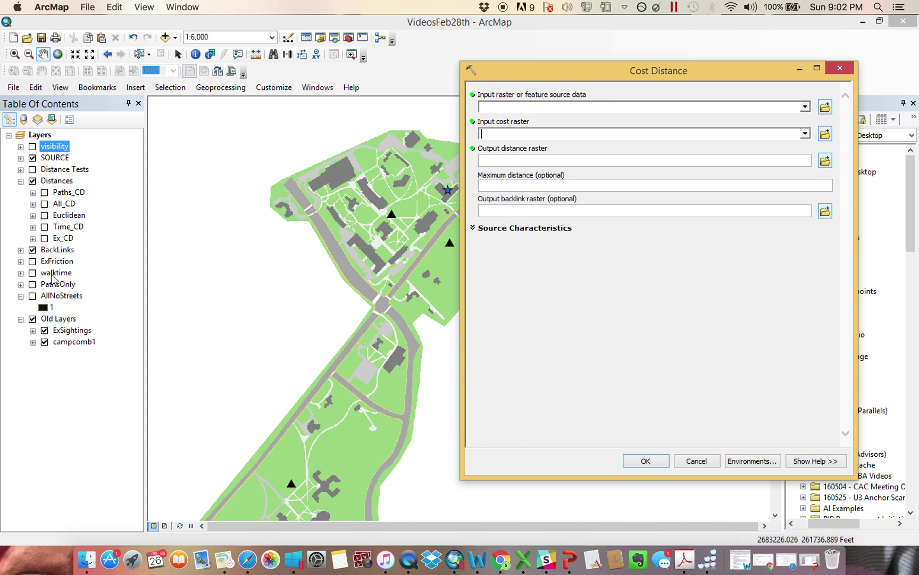
pyautogui.click(21, 272)
pyautogui.moveTo(53, 273); pyautogui.dragTo(526, 124)
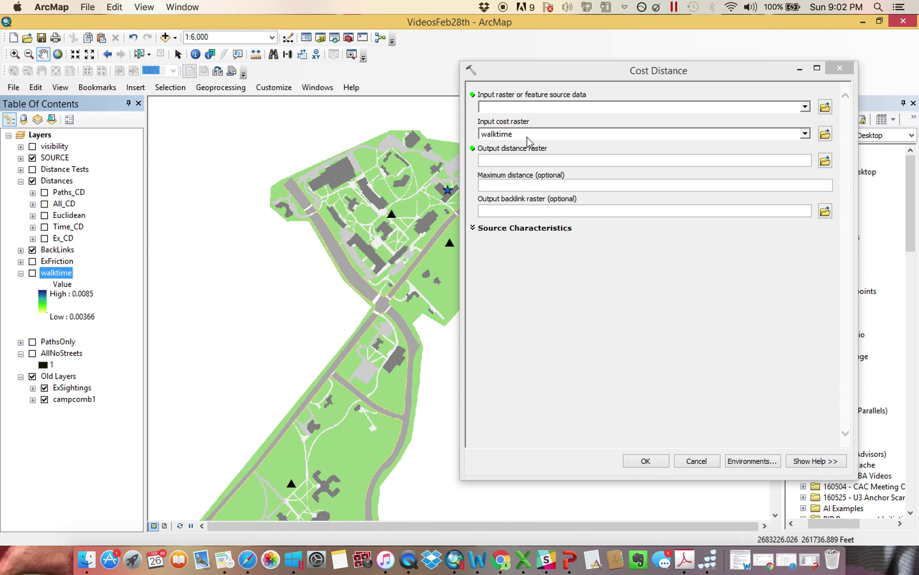
pyautogui.moveTo(61, 266); pyautogui.dragTo(573, 135)
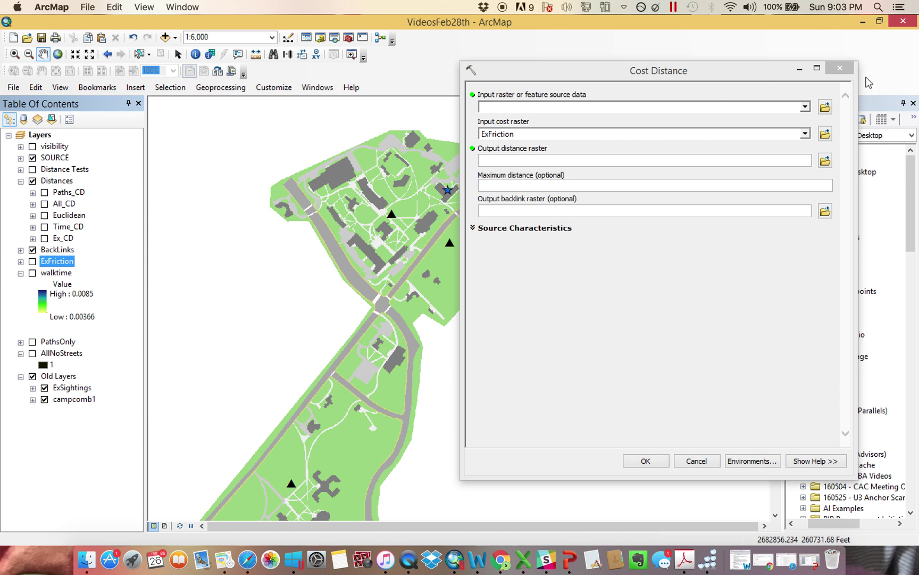
pyautogui.click(851, 71)
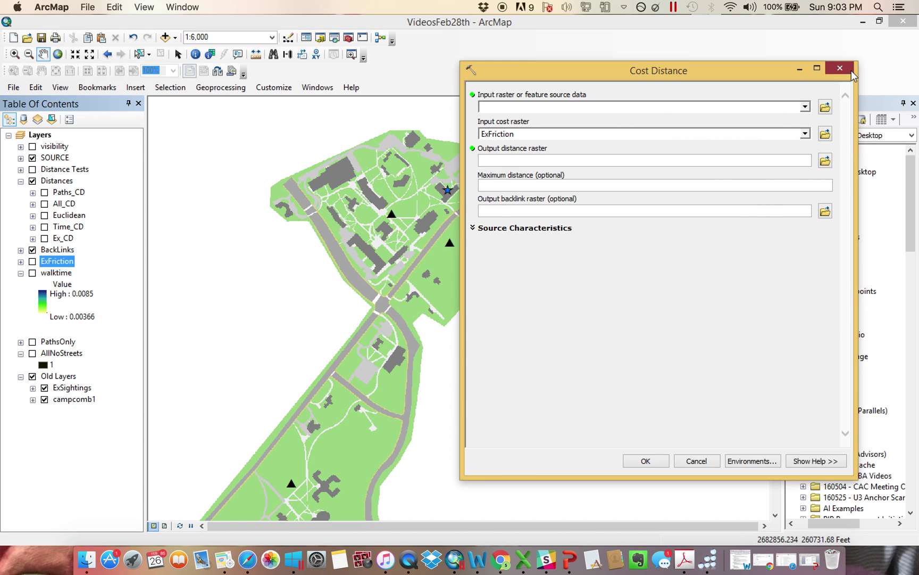
# Collapse the walktime legend, turn off the BackLinks group, and display the AllNoStreets cost surface.
pyautogui.click(20, 273)
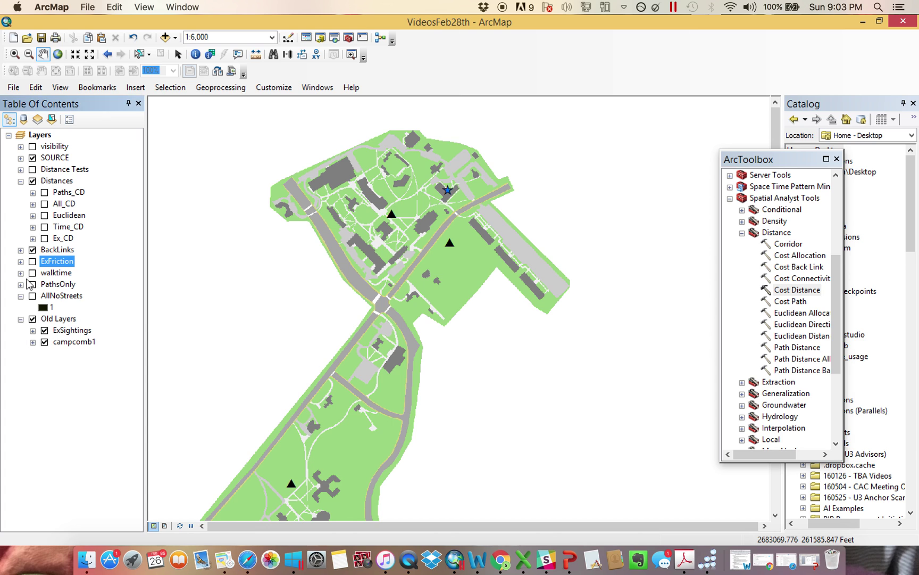
pyautogui.click(33, 250)
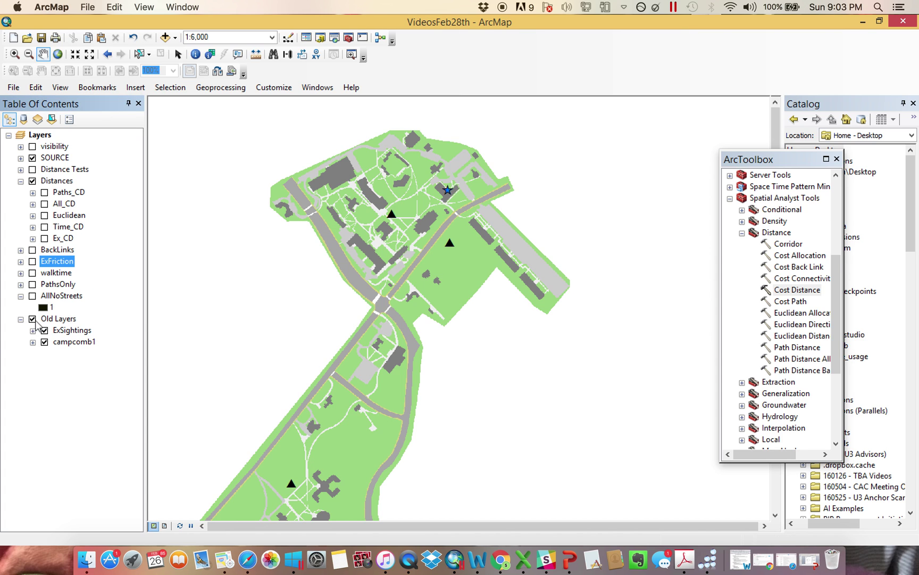
pyautogui.click(32, 296)
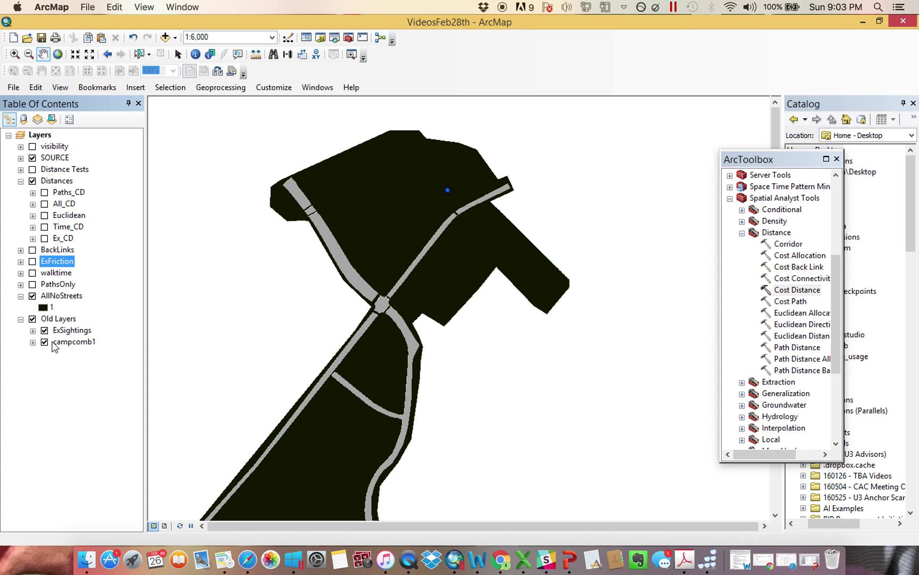
# Hide ExSightings and campcomb1 in the Old Layers group, and display PathsOnly in place of AllNoStreets.
pyautogui.click(23, 320)
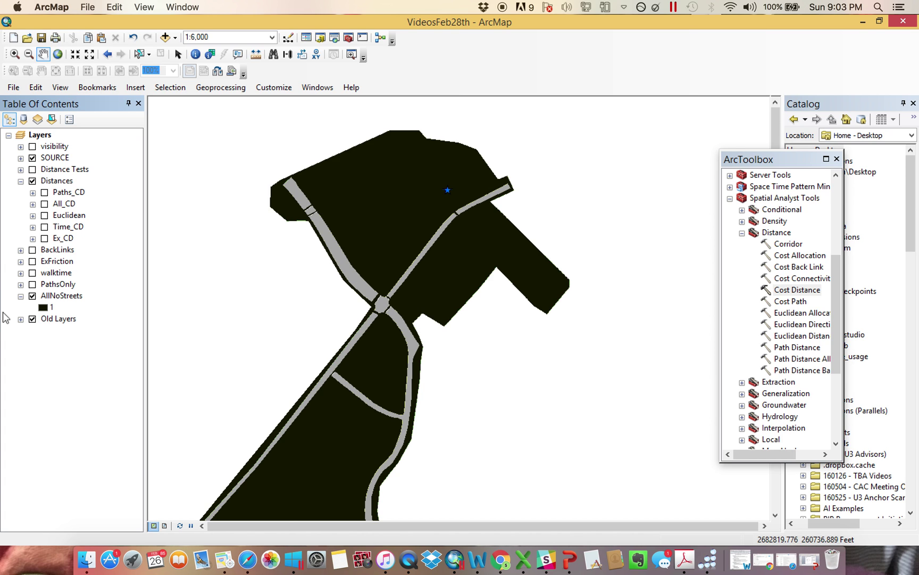
pyautogui.click(20, 320)
pyautogui.keyDown('ctrl'); pyautogui.click(45, 342); pyautogui.keyUp('ctrl')
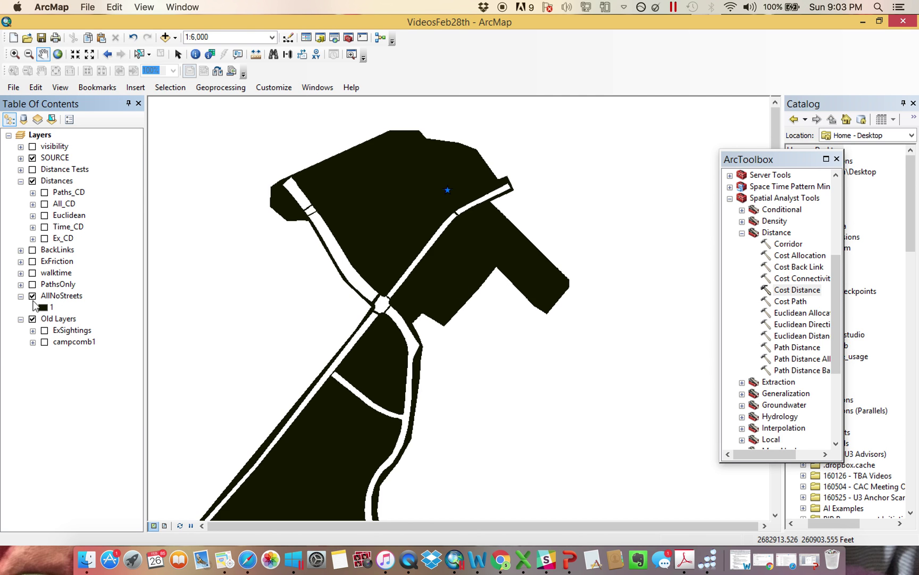
pyautogui.click(32, 295)
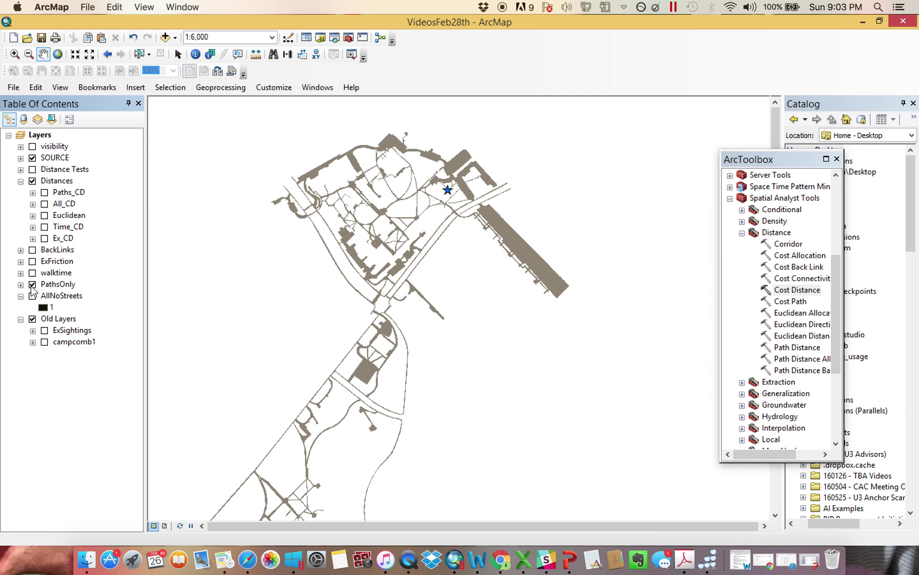
# Display walktime in place of PathsOnly and compare it with the re-enabled campcomb1 layer by toggling walktime off and on.
pyautogui.click(33, 284)
pyautogui.click(32, 272)
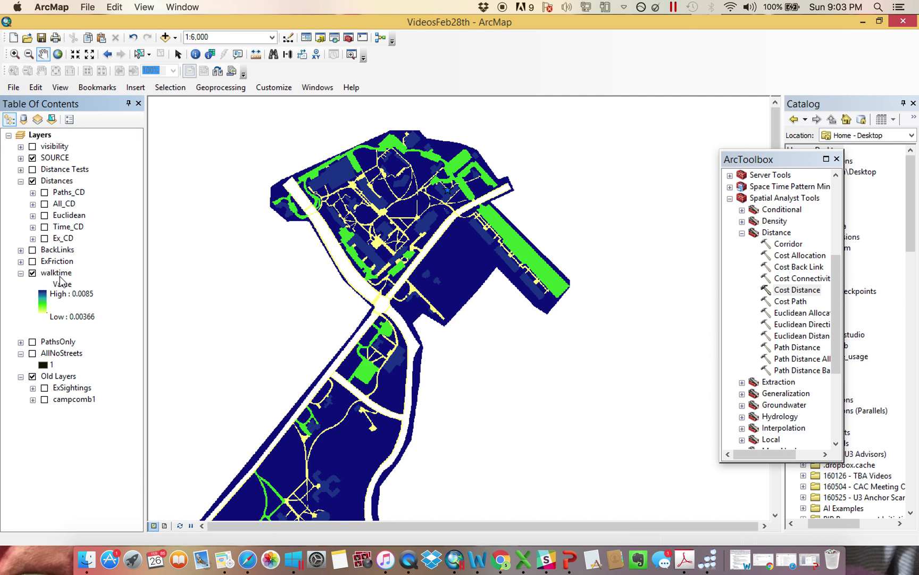
pyautogui.click(44, 399)
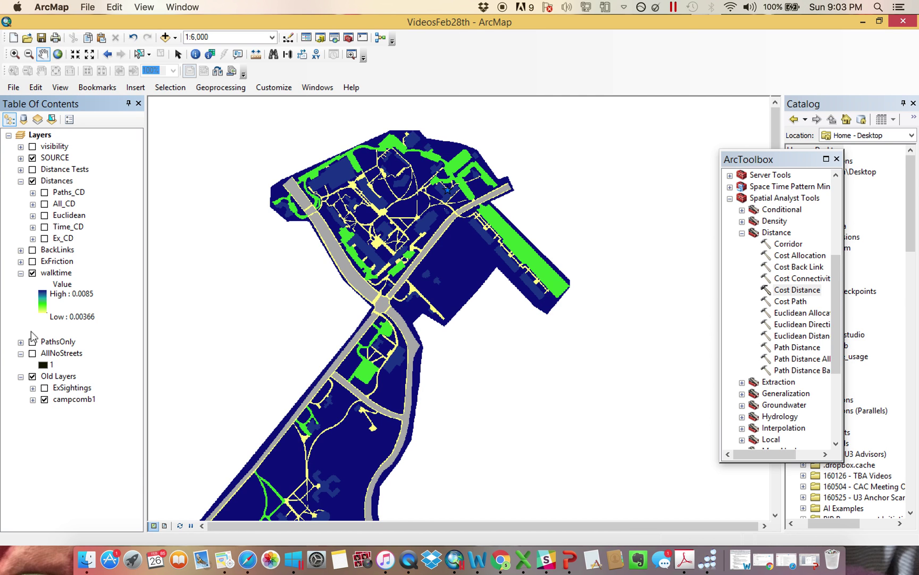
pyautogui.click(33, 273)
pyautogui.click(33, 273)
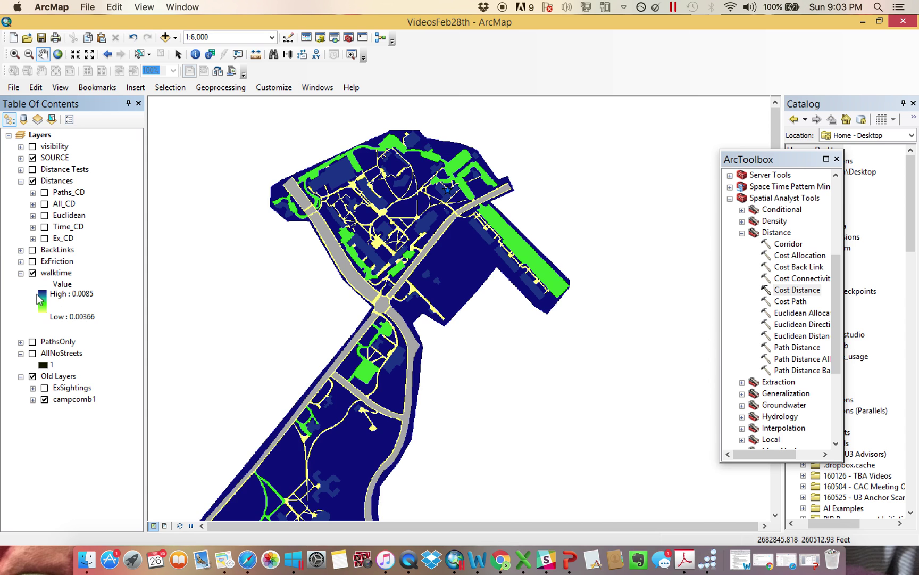
# Display ExFriction in place of walktime, and collapse the walktime, AllNoStreets and Old Layers entries.
pyautogui.click(32, 273)
pyautogui.click(32, 261)
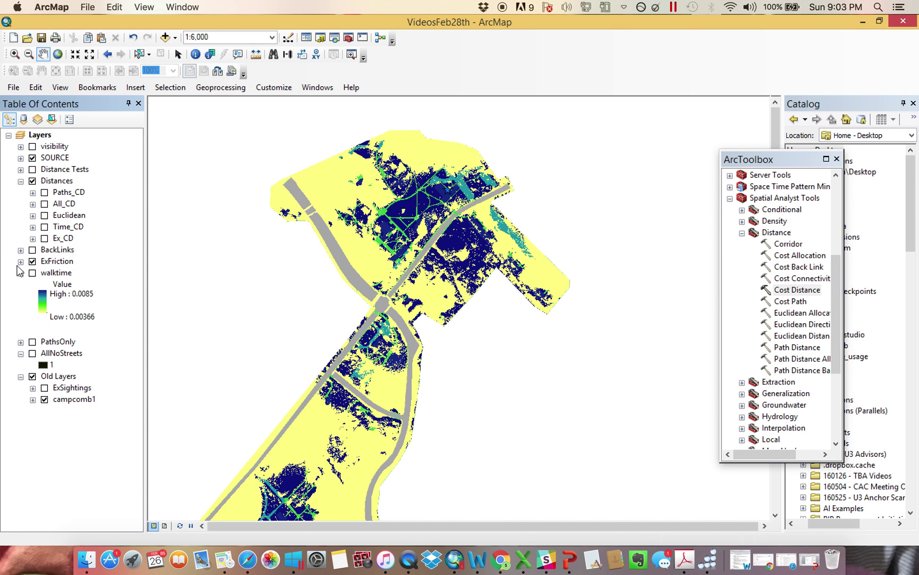
pyautogui.click(21, 273)
pyautogui.click(21, 295)
pyautogui.click(20, 308)
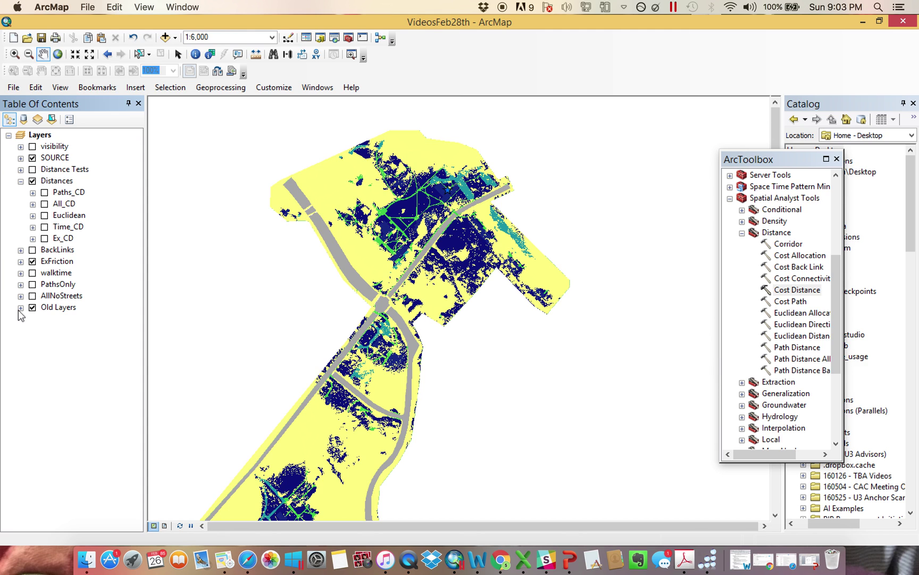
# Examine the value range in the ExFriction legend, then hide that layer and collapse the Distances group.
pyautogui.click(21, 262)
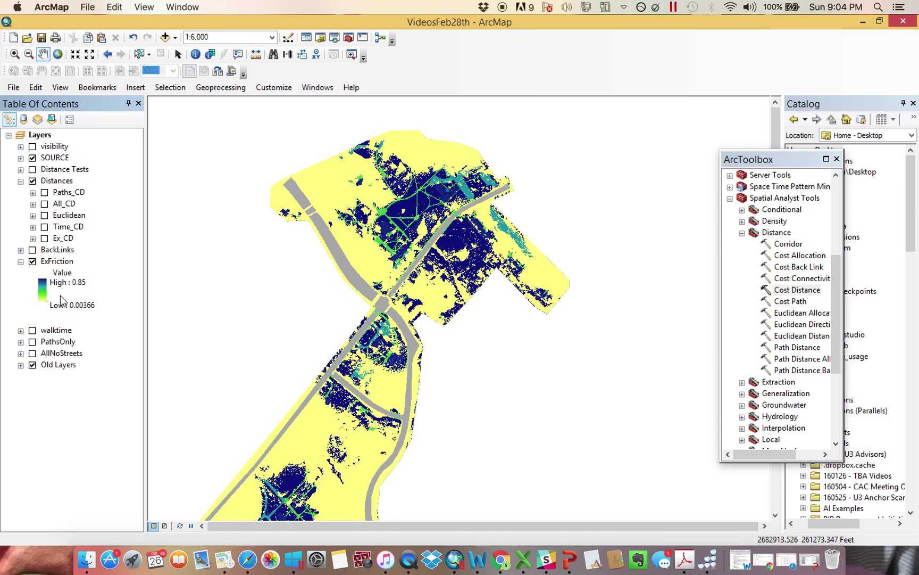
pyautogui.click(20, 261)
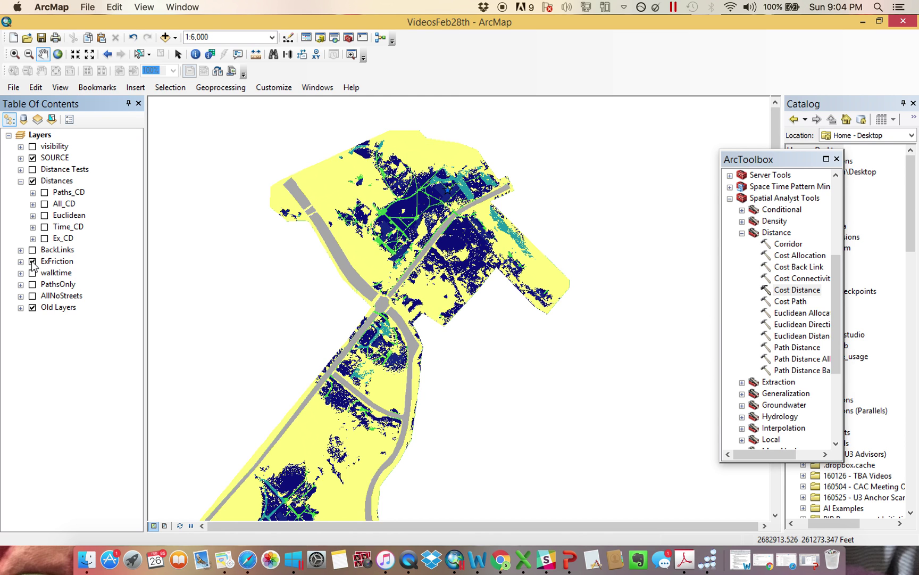
pyautogui.click(32, 262)
pyautogui.click(21, 181)
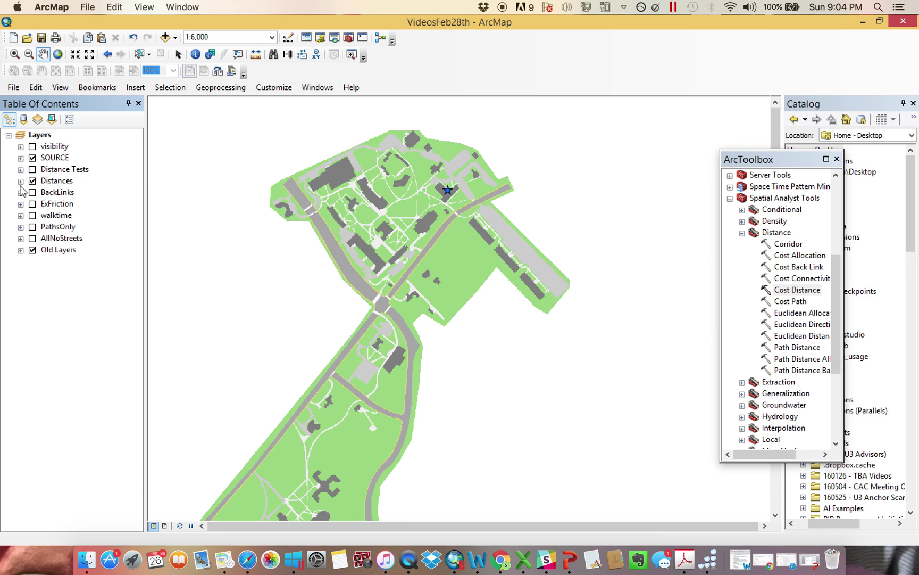
# Select the Cost Path tool, and turn off the Distances group while turning on and expanding BackLinks.
pyautogui.click(791, 304)
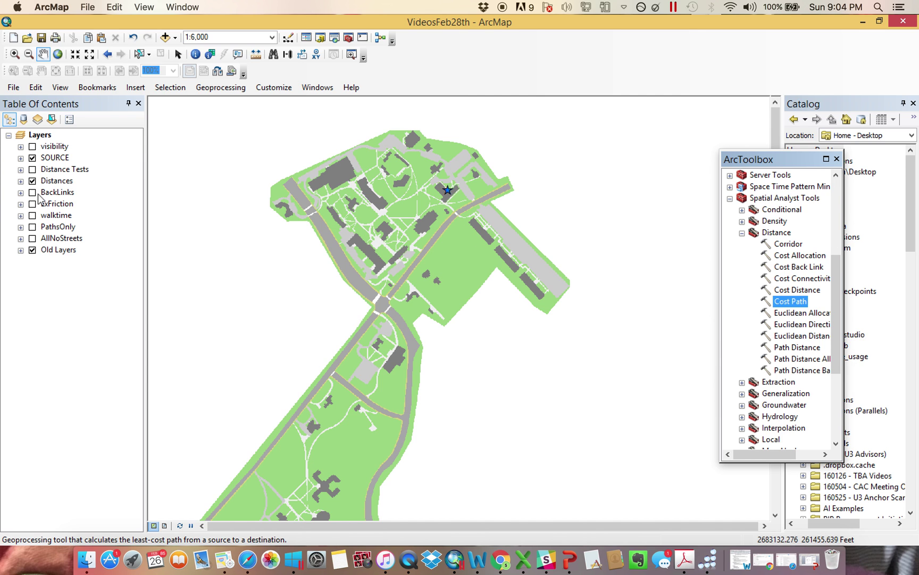
pyautogui.click(33, 181)
pyautogui.click(32, 192)
pyautogui.click(20, 192)
# View the backlink rasters All_BL, Paths_BL, Time_BL and Ex_BL one at a time, hiding each after viewing it.
pyautogui.click(44, 204)
pyautogui.click(45, 204)
pyautogui.click(45, 215)
pyautogui.click(45, 215)
pyautogui.click(44, 227)
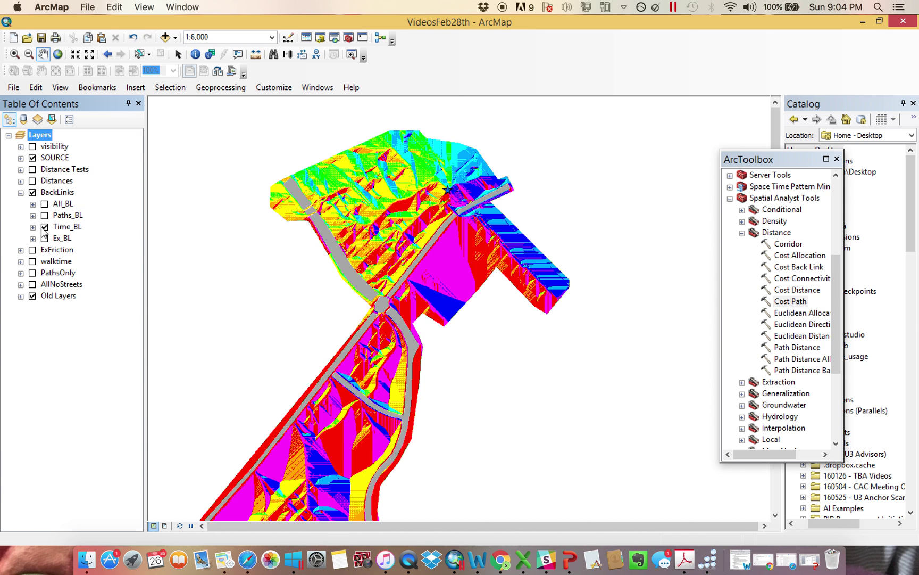
pyautogui.click(44, 227)
pyautogui.click(45, 237)
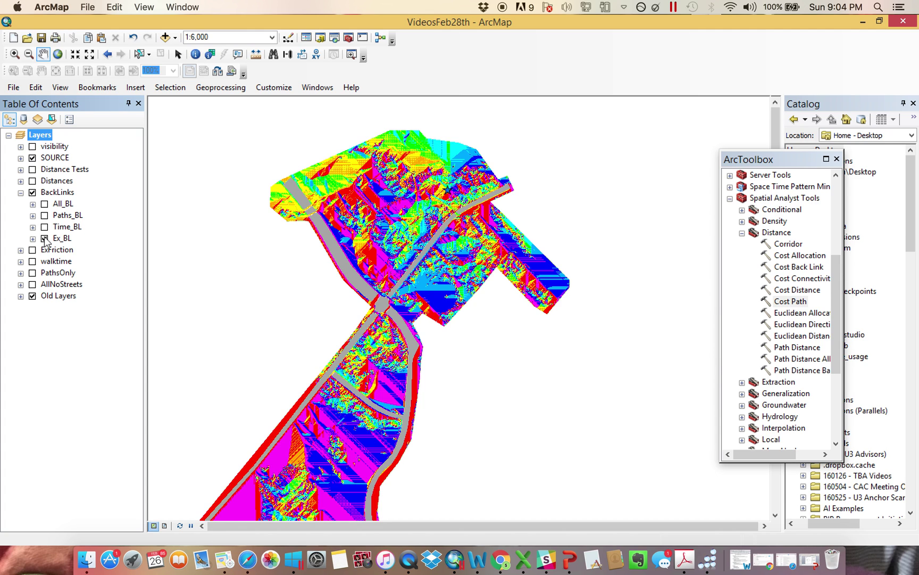
pyautogui.click(44, 239)
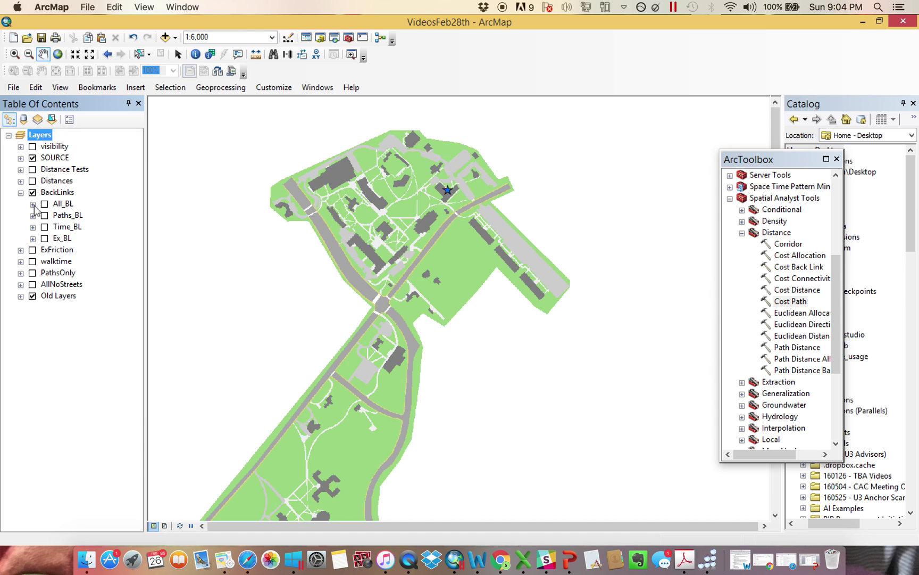